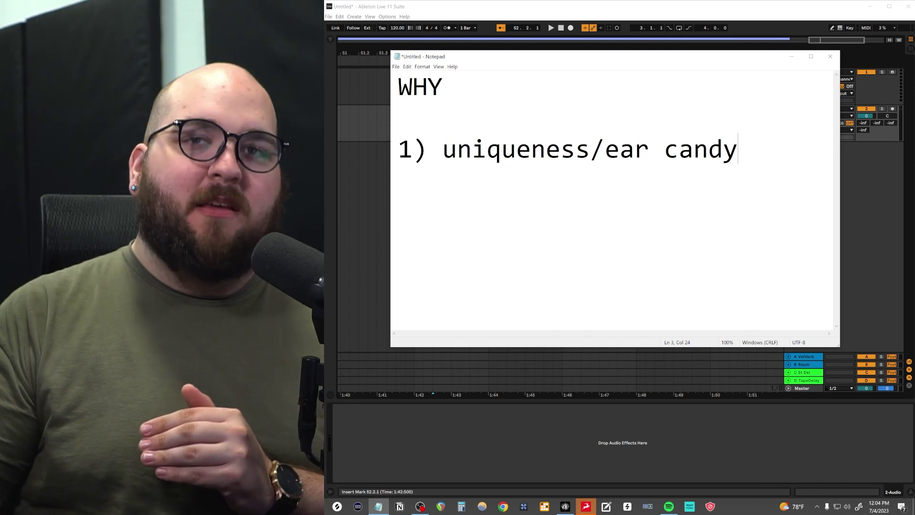
- Add to the WHY list: 2) Sampling/looping, 3) Use all of the weird sounds, 4) calming process, 5) Release them as songs
key("Return")
type("2) Sampling/looping")
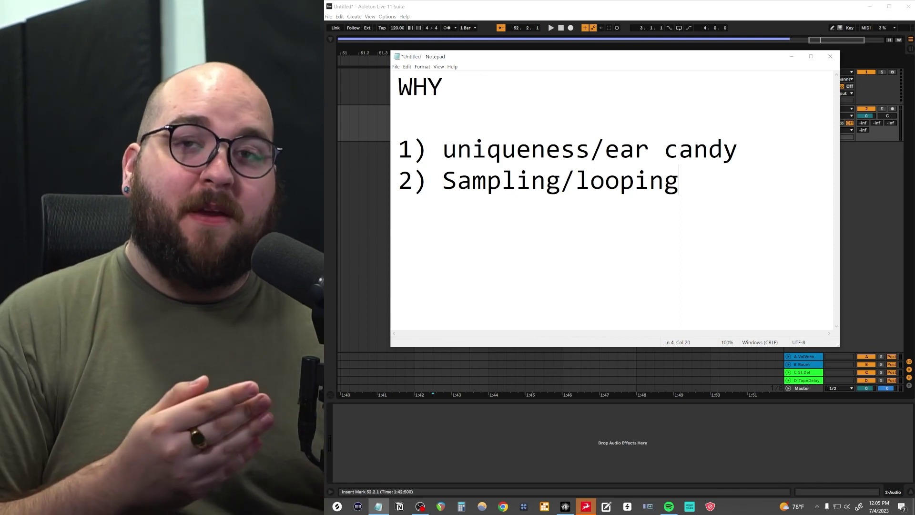
key("Return")
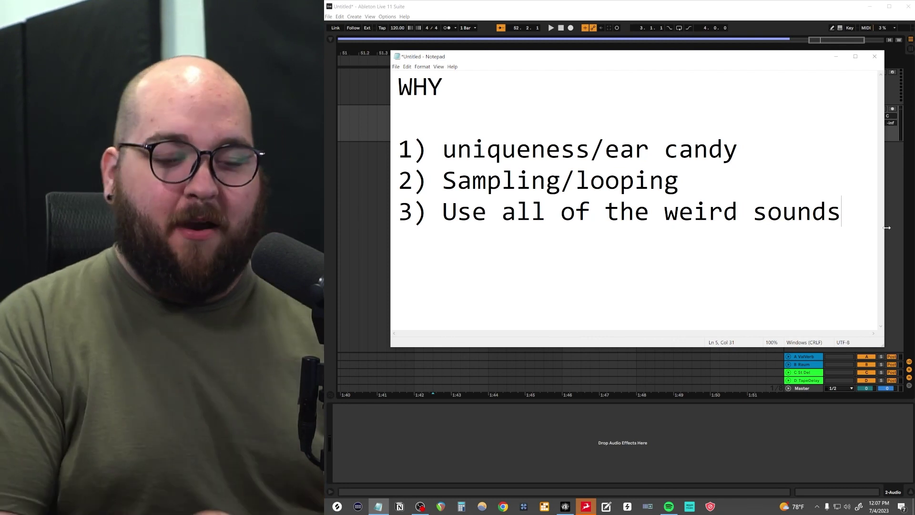
key("Return")
type("4) calming process")
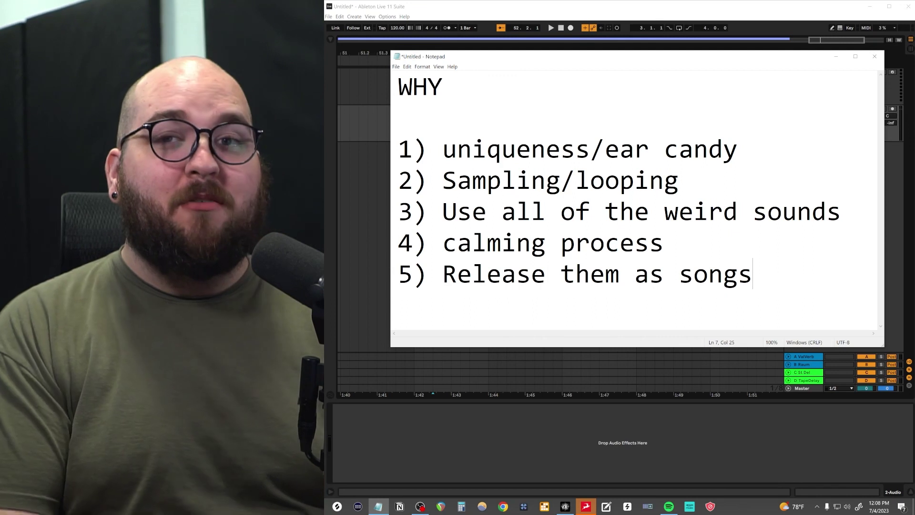
- Bring the Spotify window with the artist page over the notes and return to the WHY list
left_click_drag(190, 72, 673, 75)
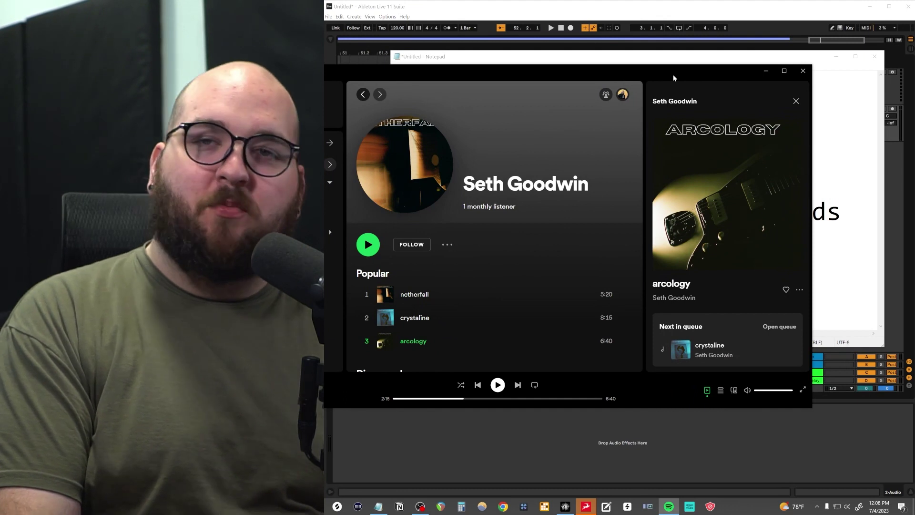
left_click_drag(673, 75, 659, 73)
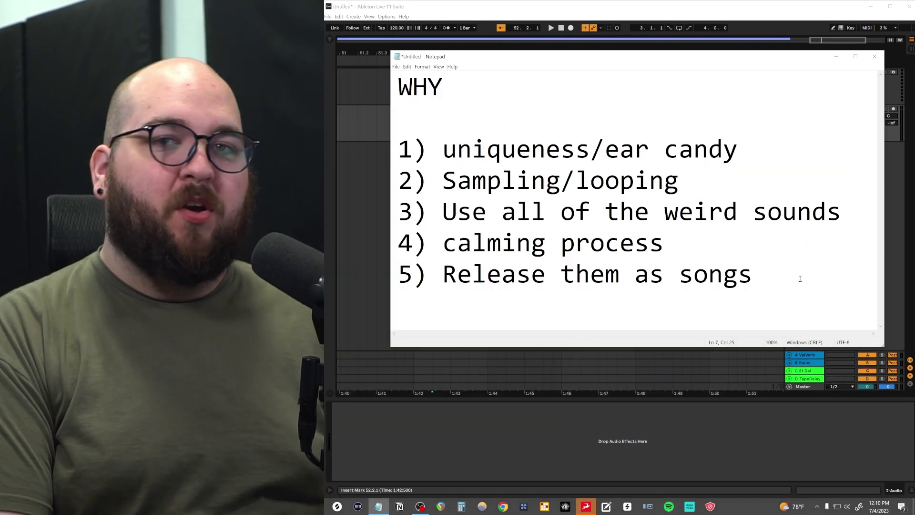
left_click_drag(796, 274, 466, 123)
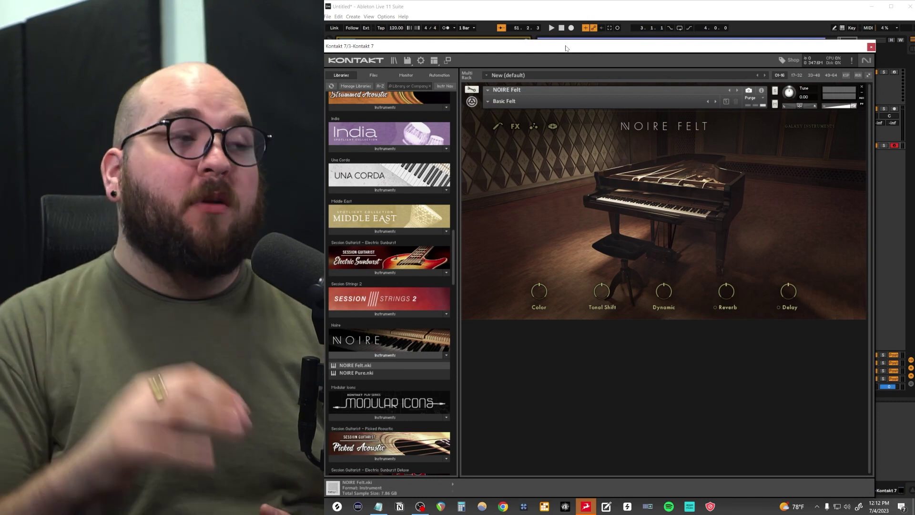
- Browse the Kontakt library list past NOIRE to the Electric Mint instruments
scroll(381, 220, "down", 3)
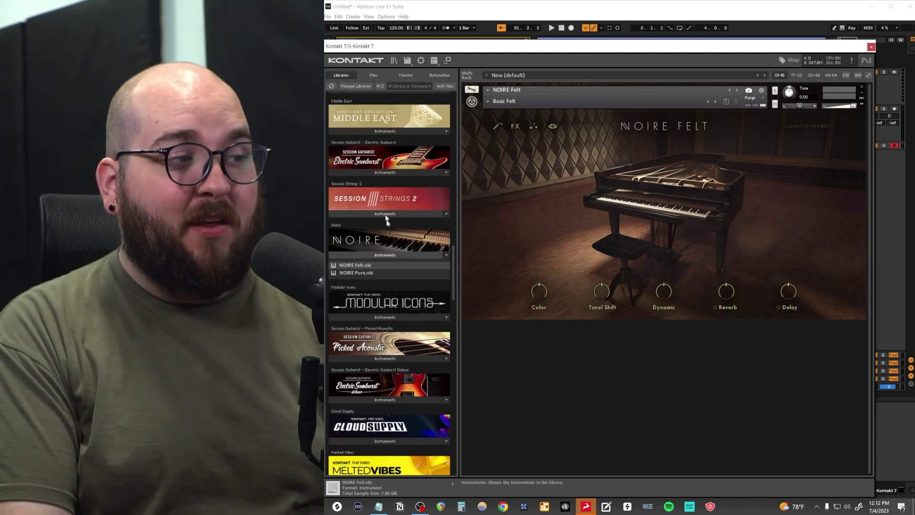
scroll(387, 220, "down", 1)
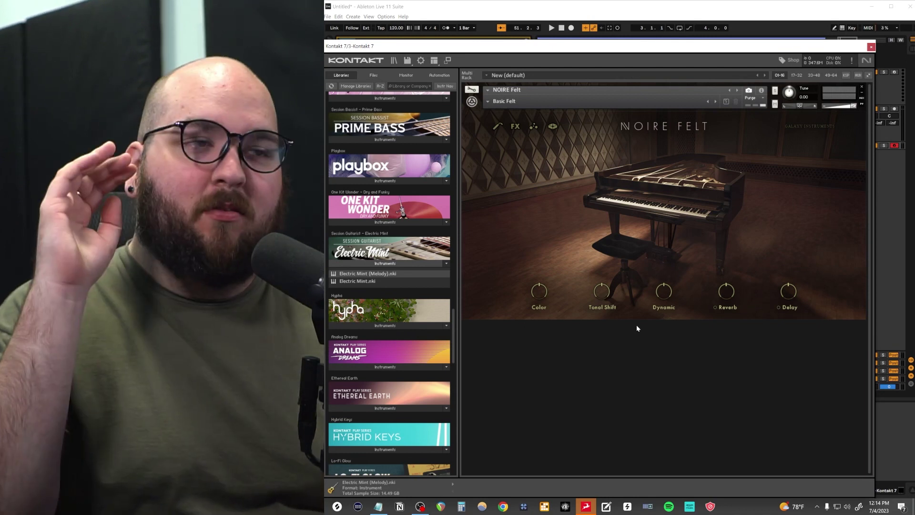
- Return to Ableton Live, search the browser for "gener" and load Generative Midi Device.adg on the Kontakt 7 track
key("alt+Tab")
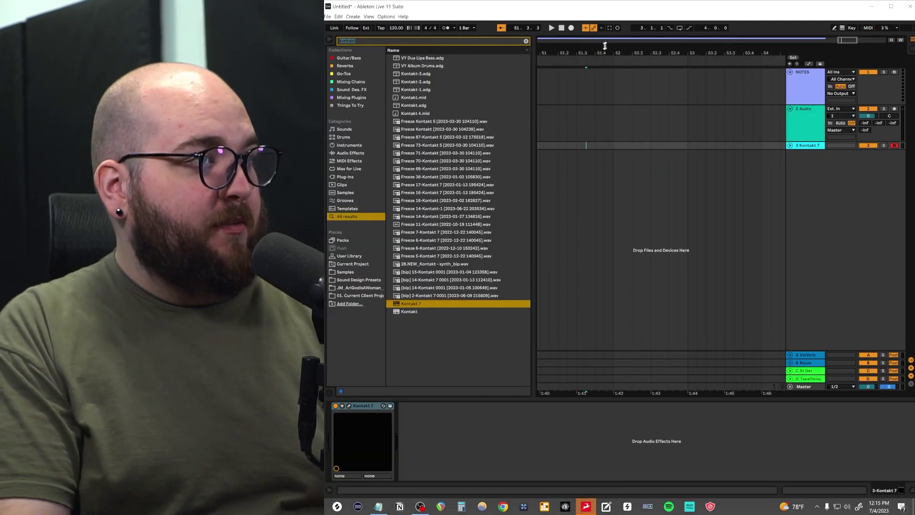
key("BackSpace")
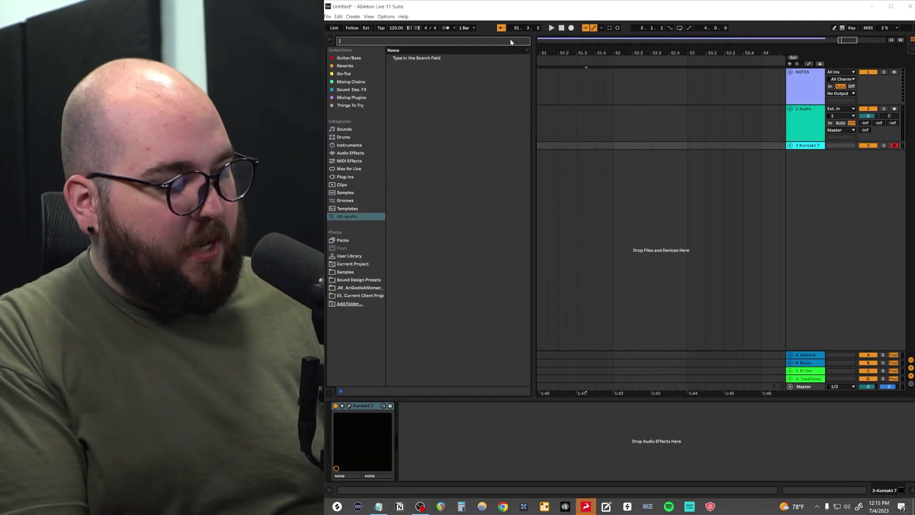
type("midi")
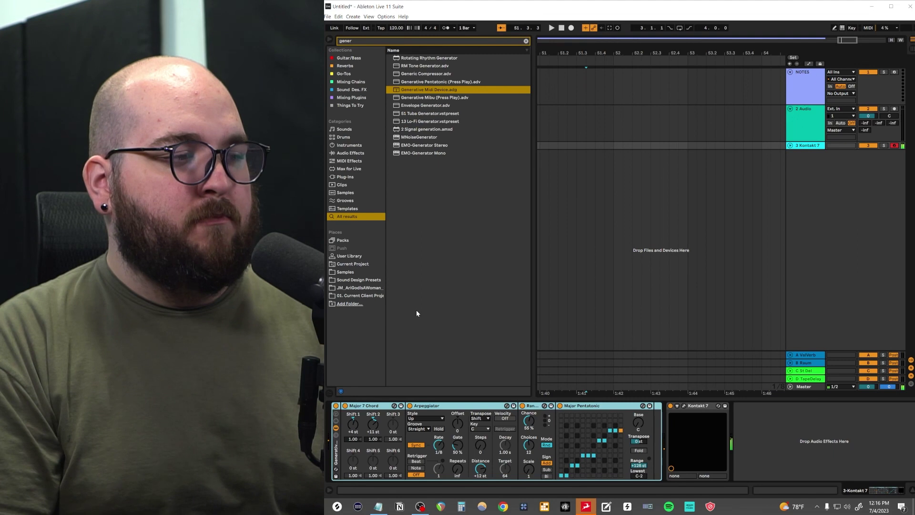
- Turn off the Major Pentatonic, Random, Arpeggiator and Major 7 Chord devices in the generative MIDI rack
left_click(560, 405)
left_click(522, 406)
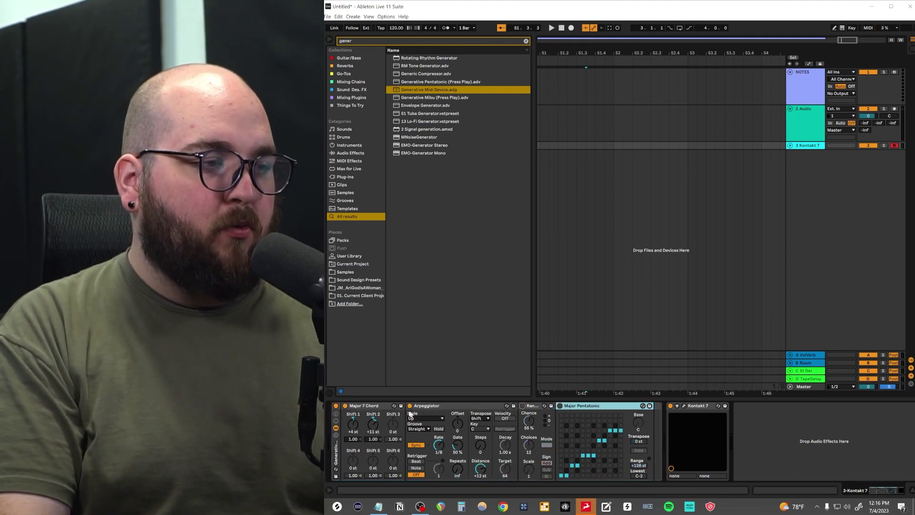
left_click(410, 406)
left_click(374, 413)
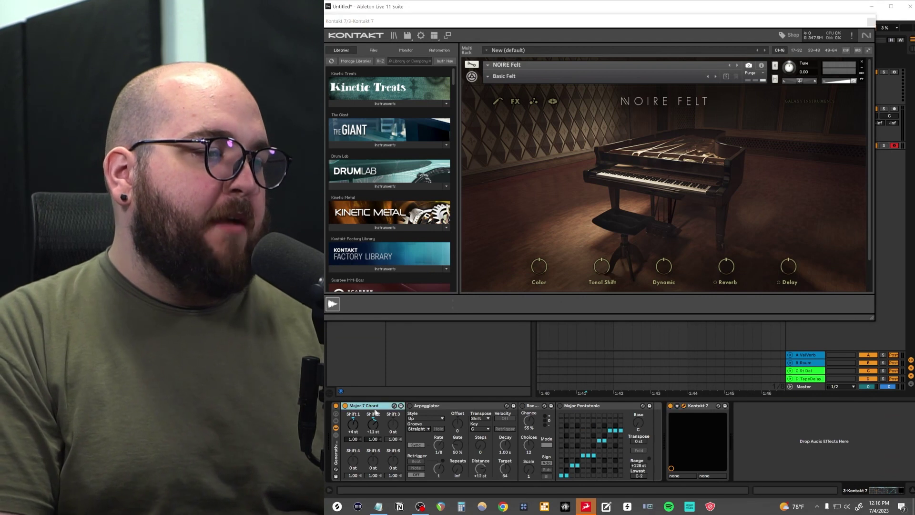
left_click(345, 407)
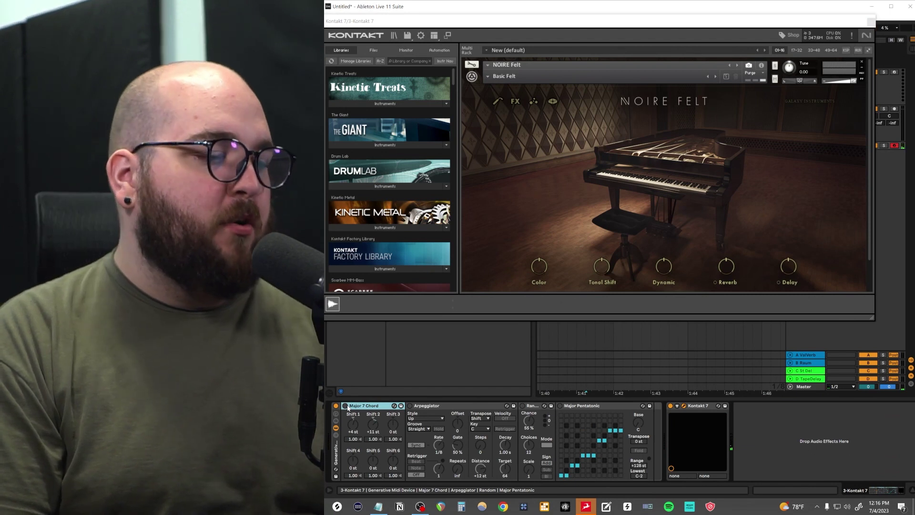
- Turn the Major 7 Chord and Arpeggiator devices back on and set the arpeggiator's style to Random
left_click(346, 406)
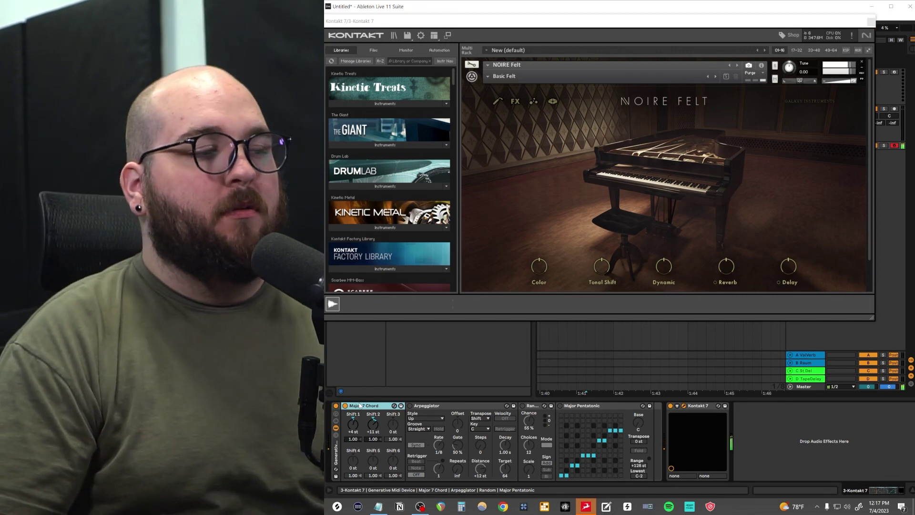
left_click(409, 406)
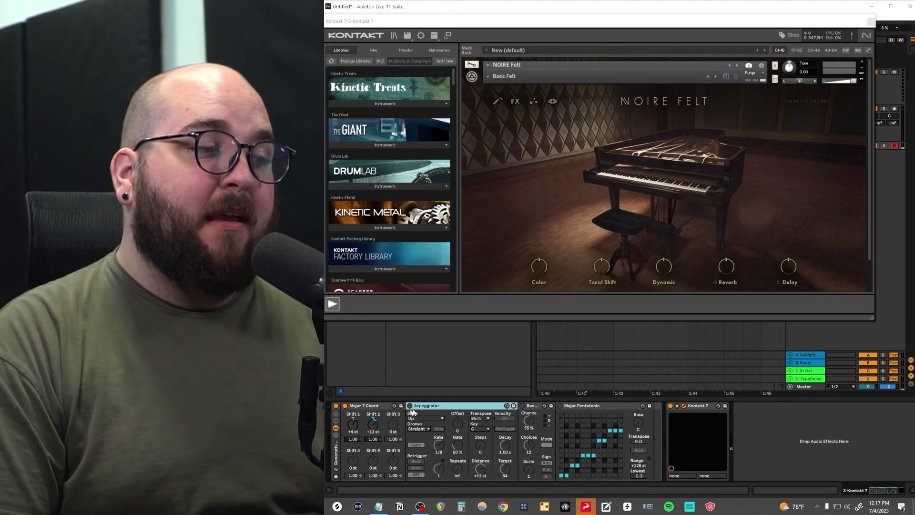
left_click(409, 405)
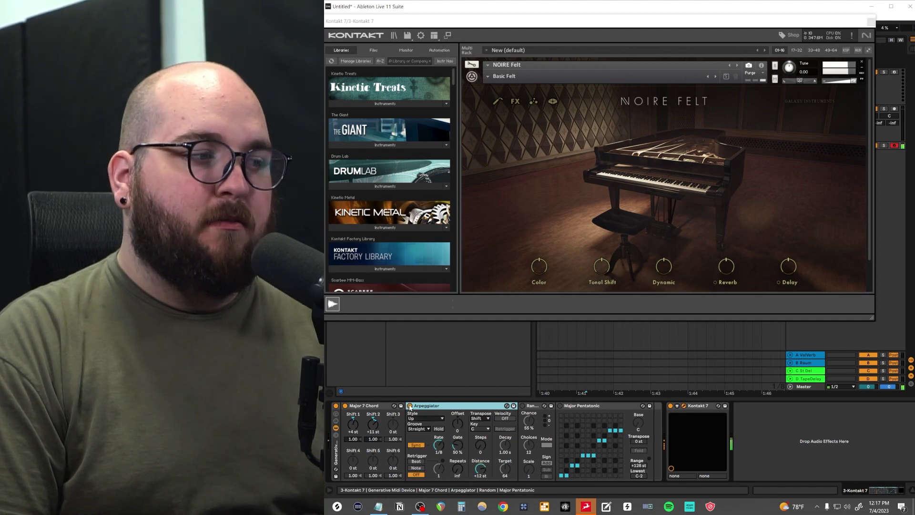
- Set the Random device's Chance to 37 % and turn the Random and Major Pentatonic devices back on
left_click(527, 406)
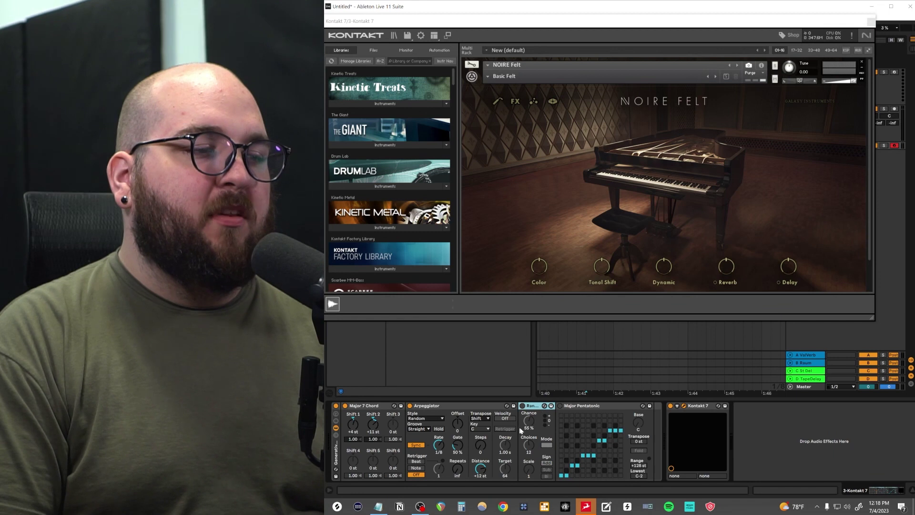
left_click_drag(530, 421, 530, 429)
left_click(533, 406)
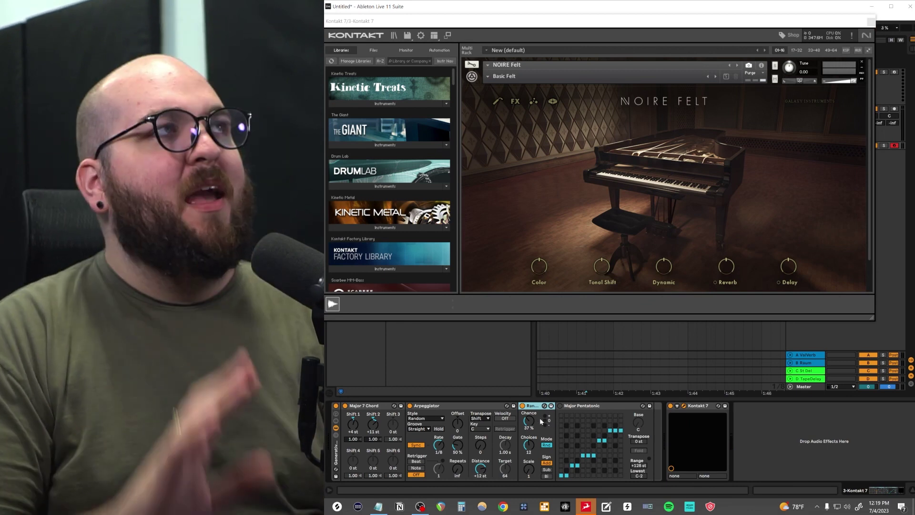
left_click(592, 409)
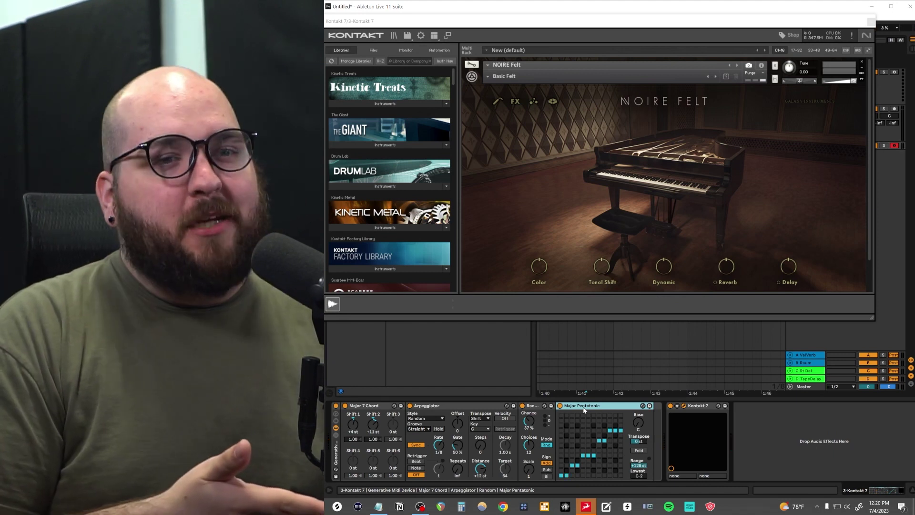
- Try the arpeggiator's Gate at short and long lengths up to 153 %, and leave it at 1 %
left_click_drag(457, 444, 457, 470)
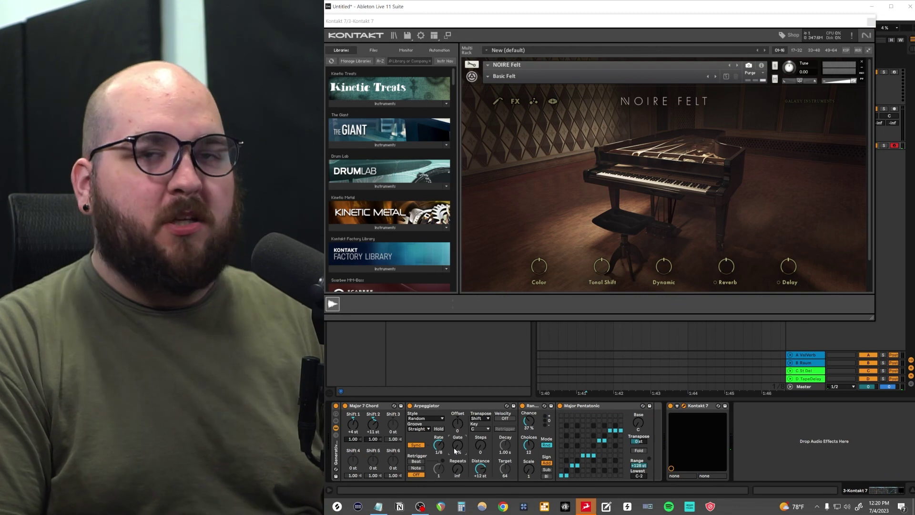
left_click_drag(455, 450, 455, 414)
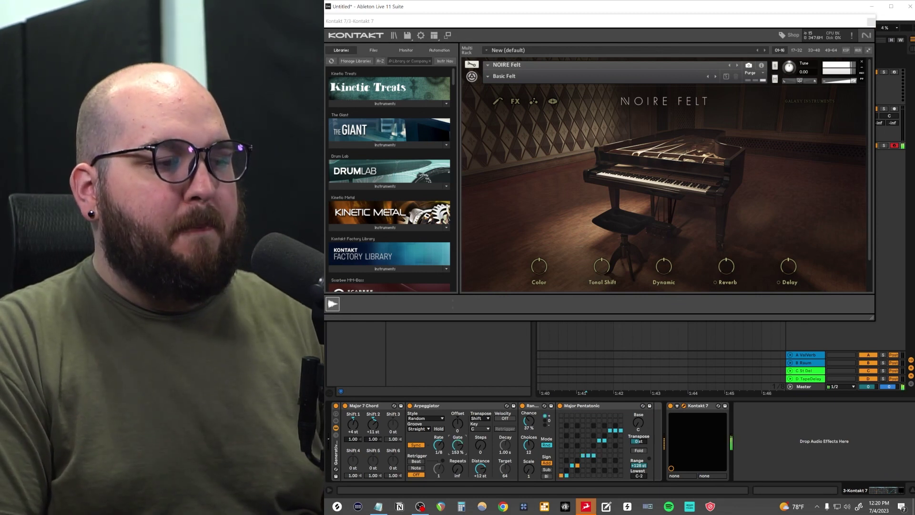
left_click_drag(457, 445, 597, 440)
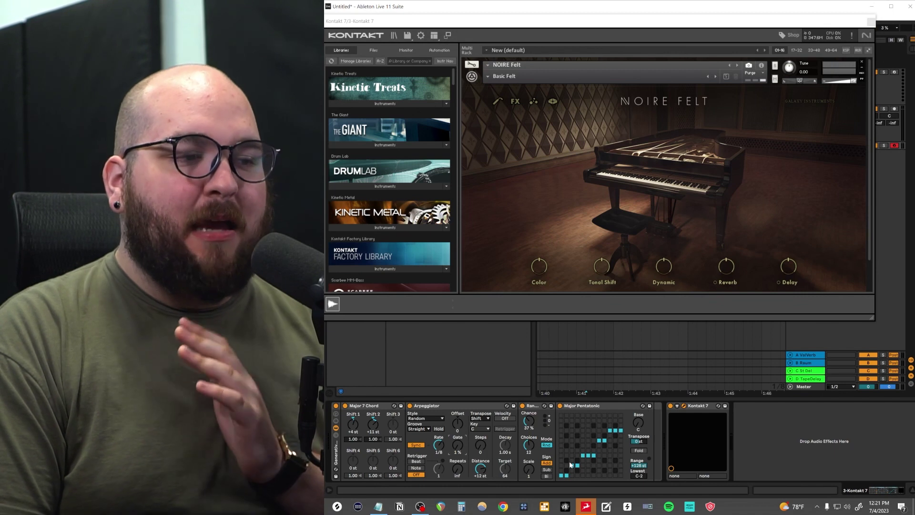
- Redraw the note mapping in the Major Pentatonic grid and raise the Random device's Chance to 100 %
left_click_drag(578, 476, 593, 443)
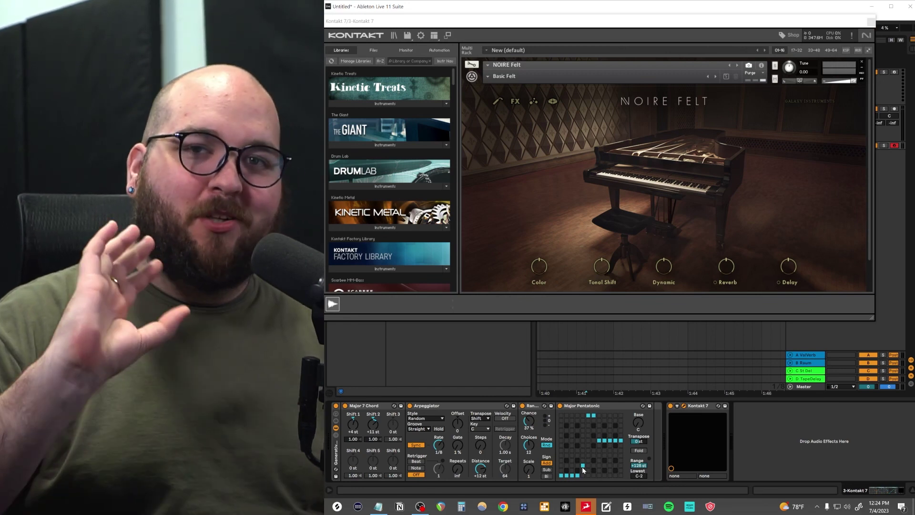
left_click_drag(529, 420, 528, 425)
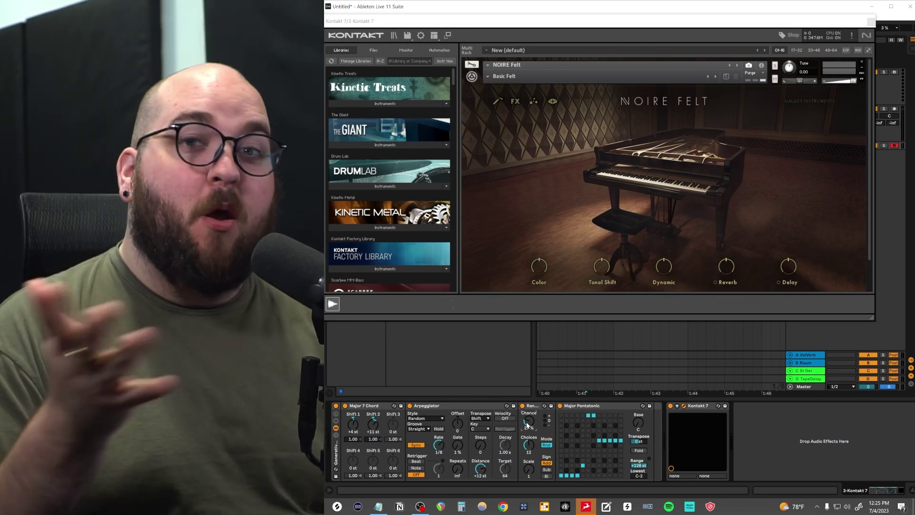
left_click_drag(528, 425, 527, 391)
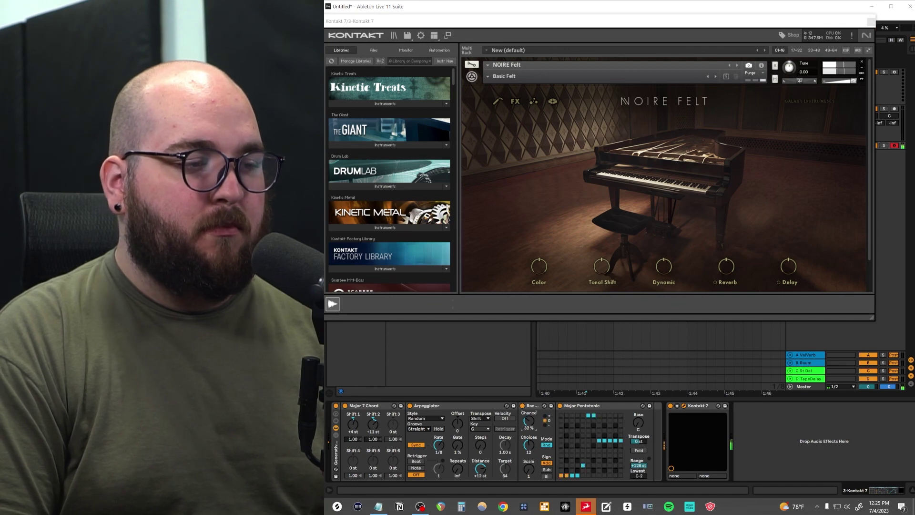
left_click_drag(529, 421, 530, 406)
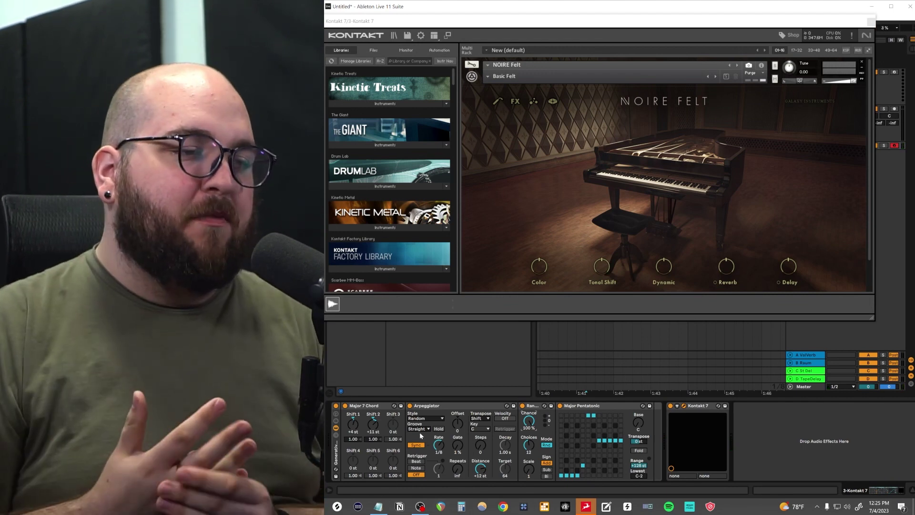
left_click(591, 406)
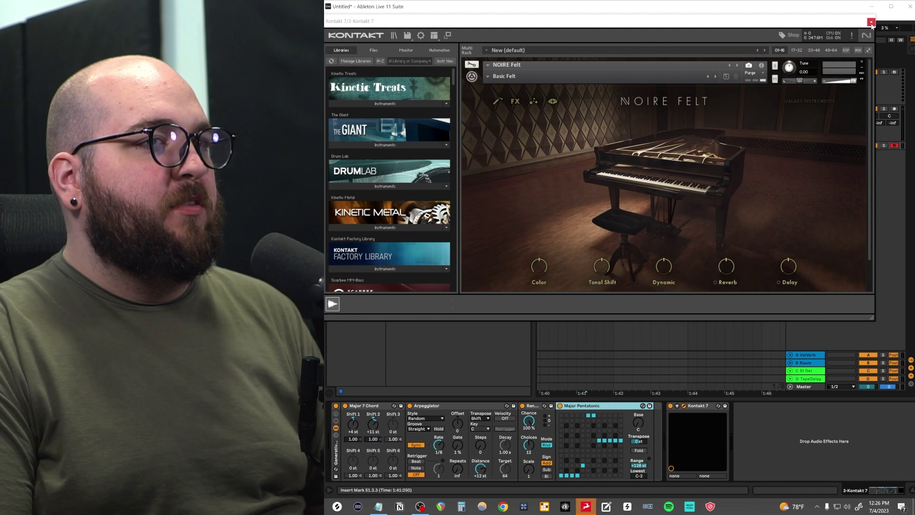
- Close the Kontakt window and duplicate the 16-bar C3 MIDI clip four more times, up to bar 129
left_click_drag(858, 21, 861, 211)
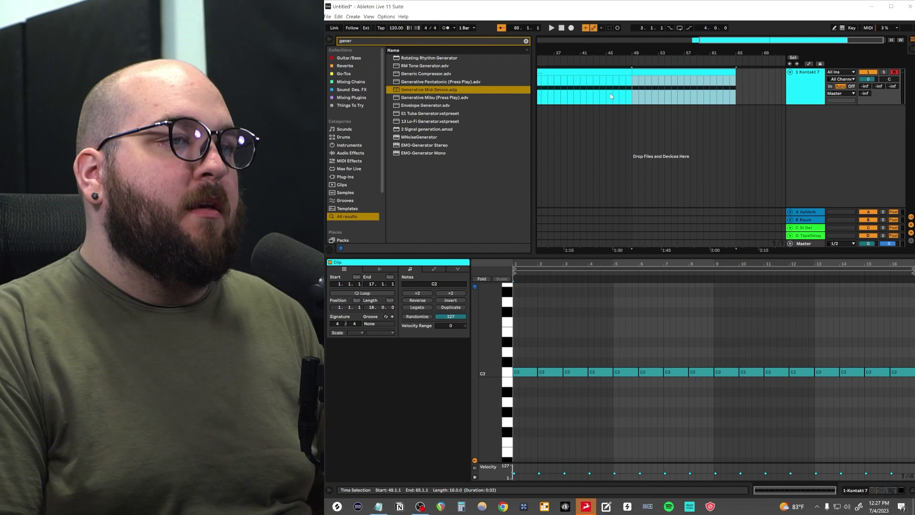
key("ctrl+d")
key("ctrl+d")
key("ctrl+d")
key("ctrl+d")
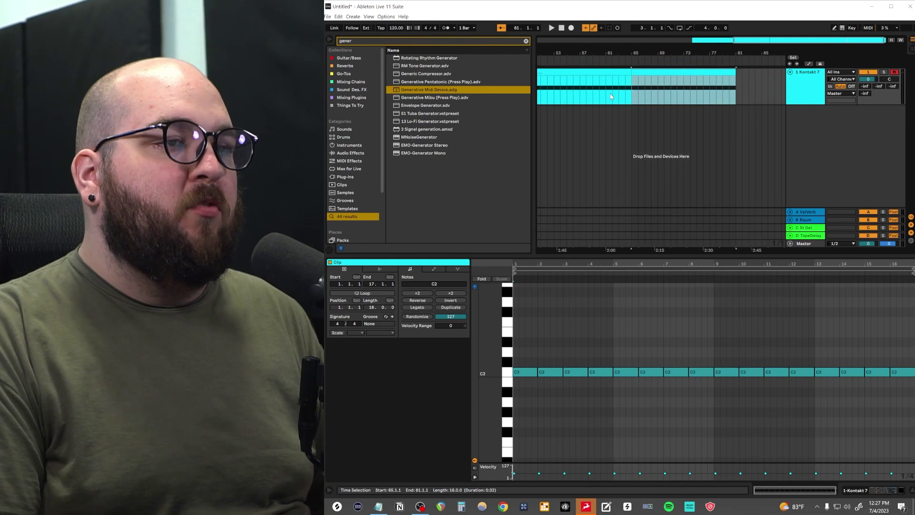
key("minus")
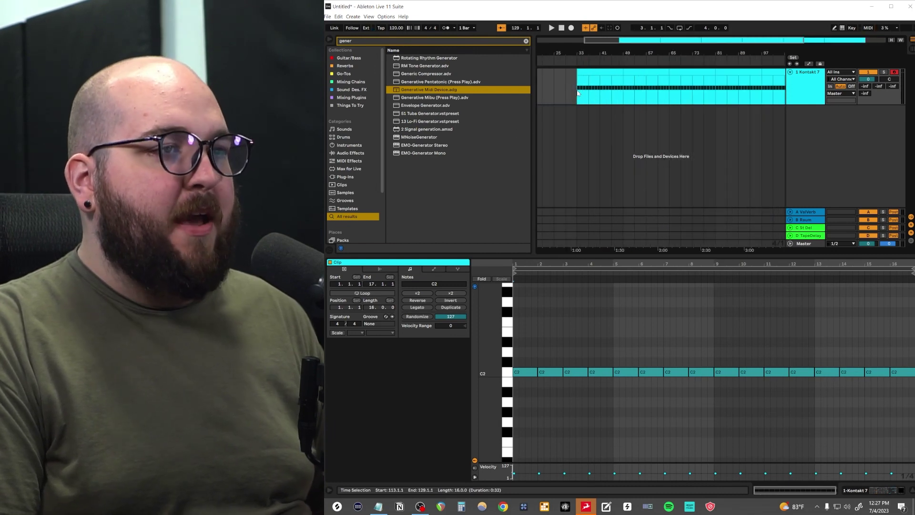
- Play the Kontakt 7 track from the first clip at bar 33, and show the track's device chain
left_click(578, 96)
key("space")
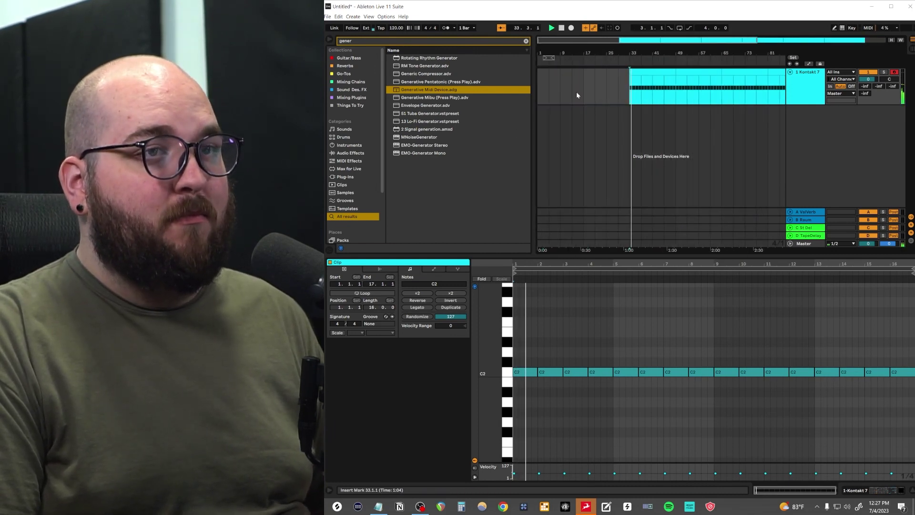
left_click(798, 95)
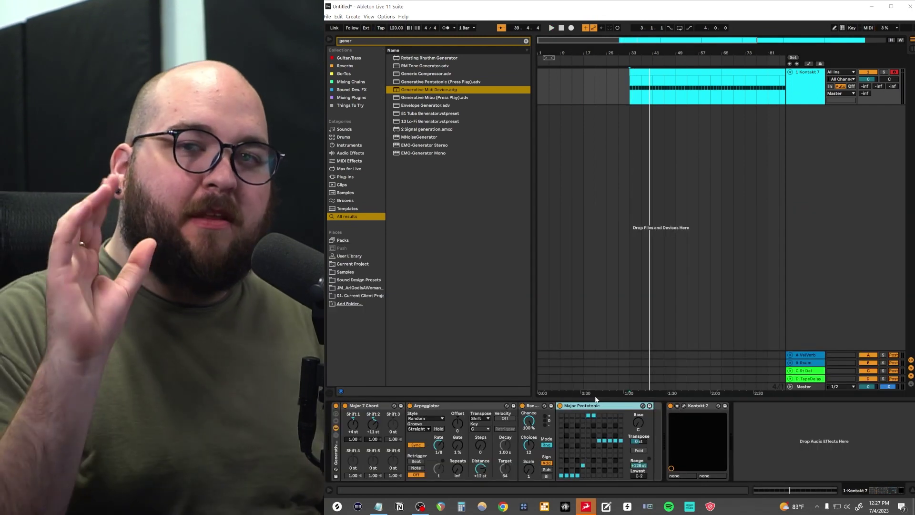
scroll(702, 230, "up", 4)
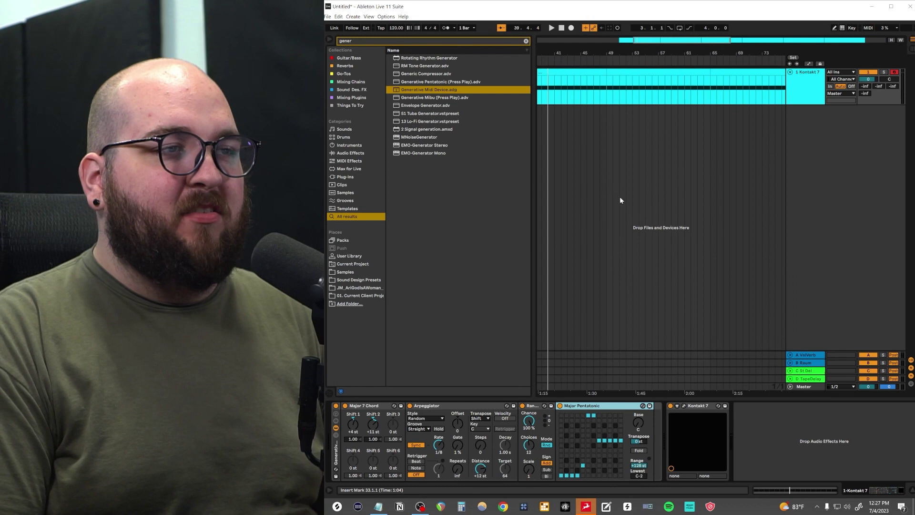
scroll(609, 194, "up", 4)
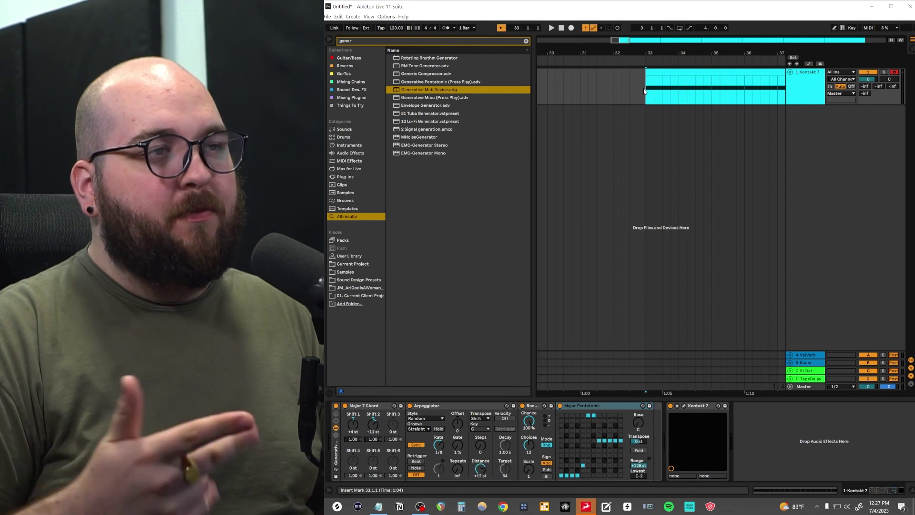
- Play the generative clip from bar 33, and mark the range 33.1.1 to 34.4.1 on the first Kontakt 7 track
key("space")
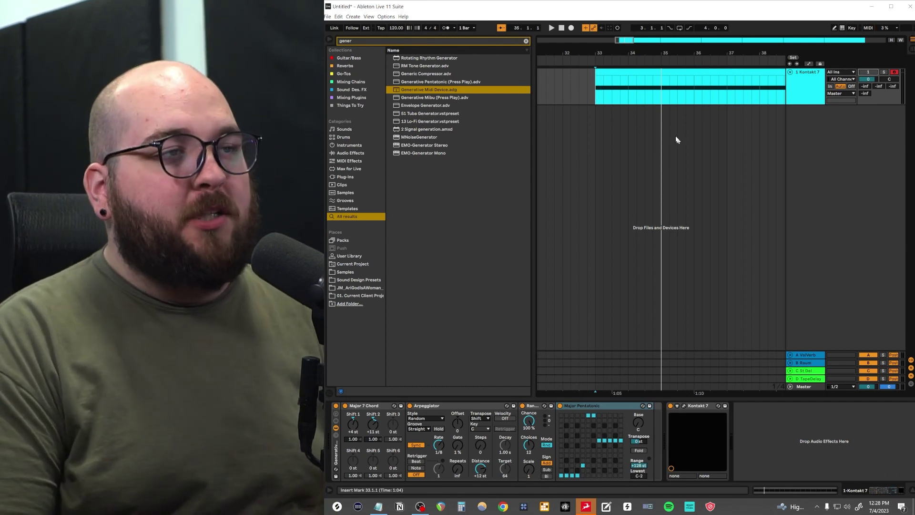
left_click(628, 83)
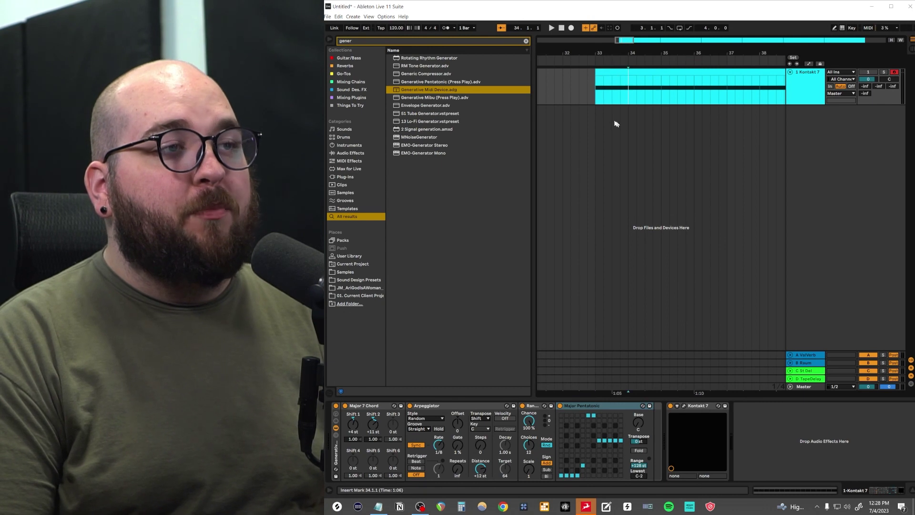
left_click_drag(595, 93, 639, 91)
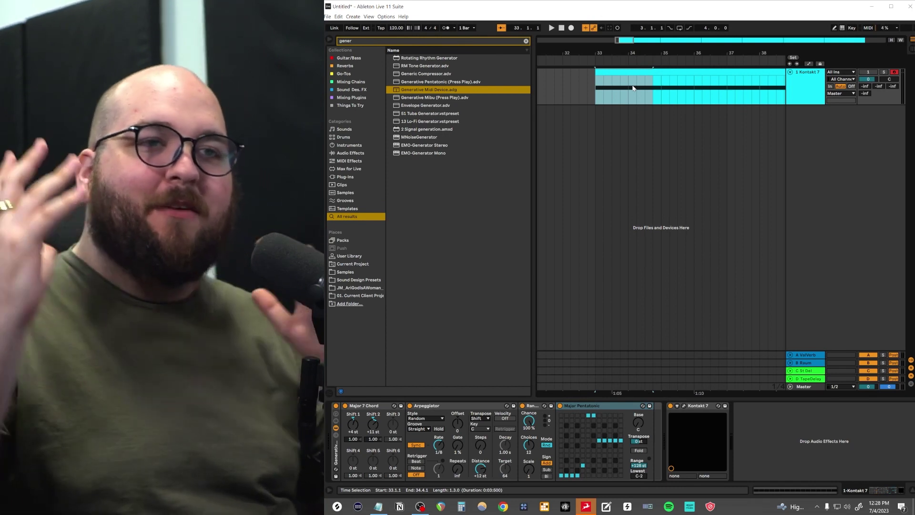
left_click(646, 89)
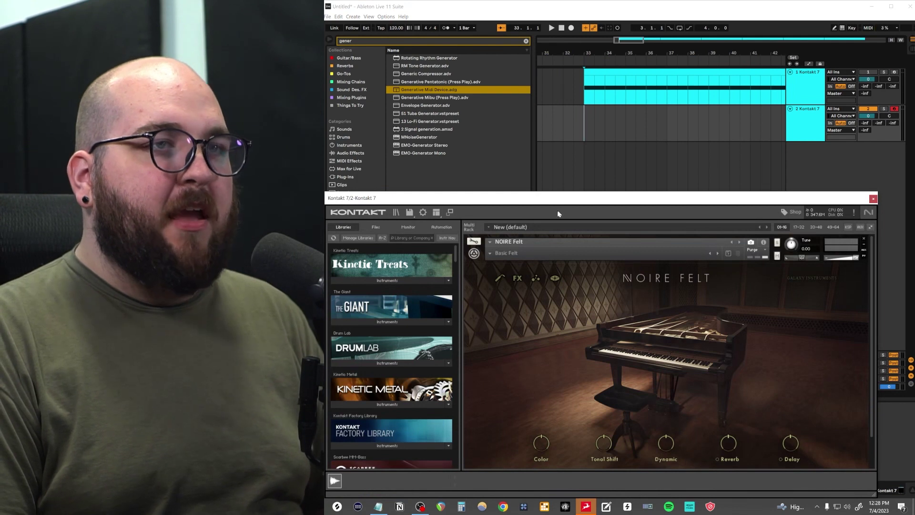
- Move the NOIRE Felt window out of the way and paste a MIDI clip at bar 33 on the second Kontakt 7 track
left_click_drag(544, 205, 551, 77)
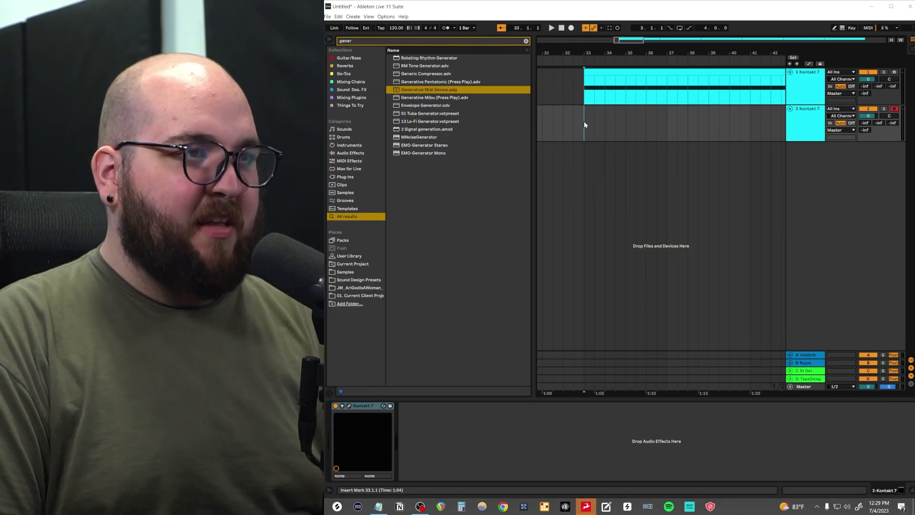
left_click(601, 133)
key("ctrl+v")
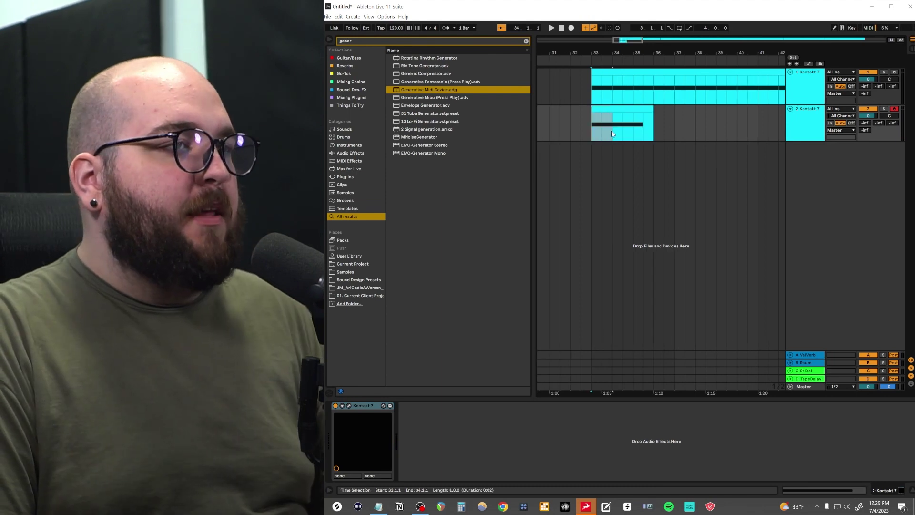
left_click(662, 134)
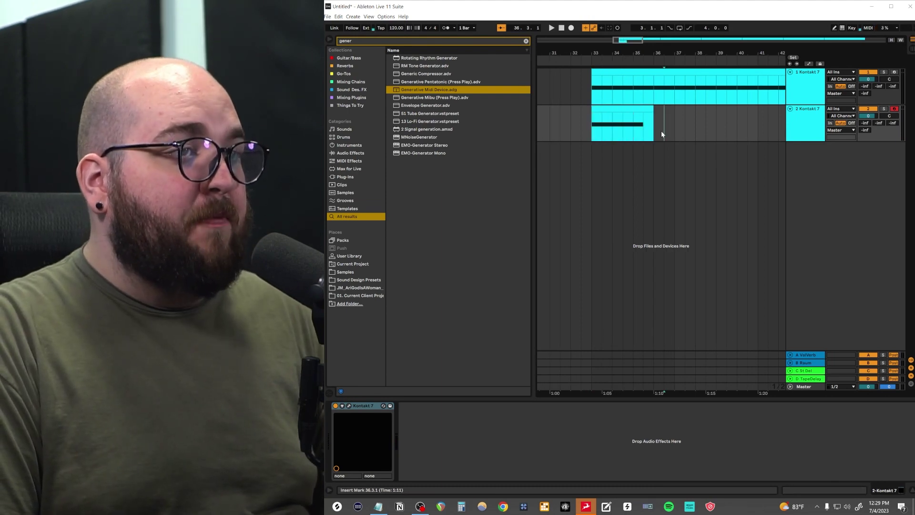
- Duplicate the pasted clip repeatedly along the second Kontakt 7 track, out to bar 103
left_click(634, 129)
key("ctrl+d")
key("ctrl+d")
key("ctrl+d")
key("ctrl+d")
key("ctrl+d")
key("ctrl+d")
key("ctrl+d")
key("ctrl+d")
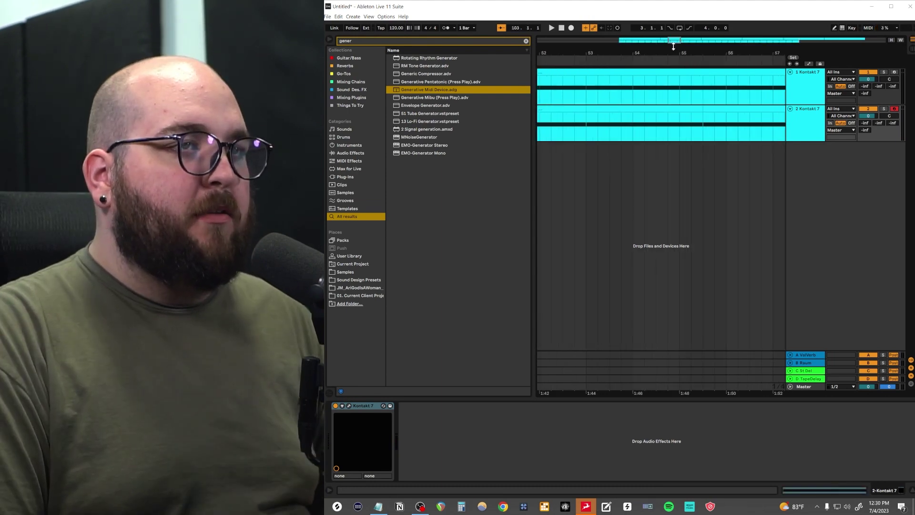
- Add a third Kontakt 7 track and load an instrument into it from the Kontakt library list
left_click_drag(673, 53, 733, 54)
key("ctrl+shift+t")
scroll(408, 241, "down", 15)
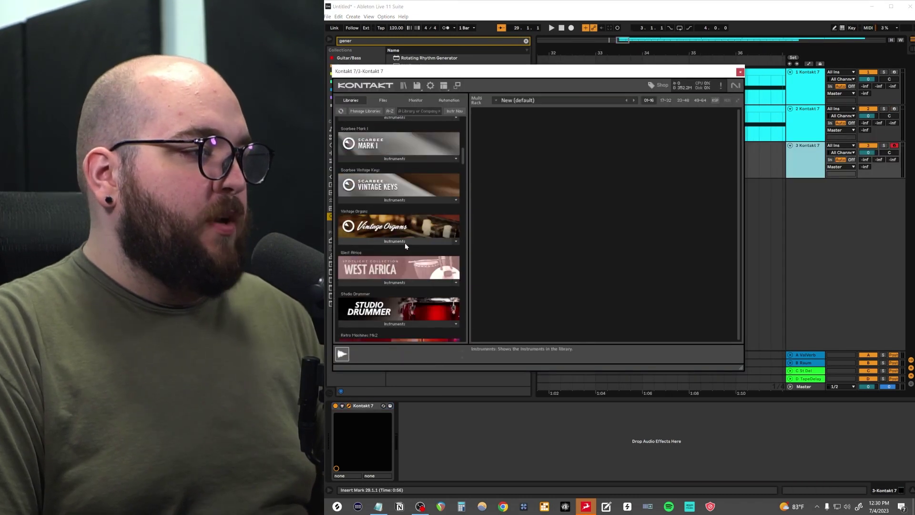
scroll(394, 260, "down", 3)
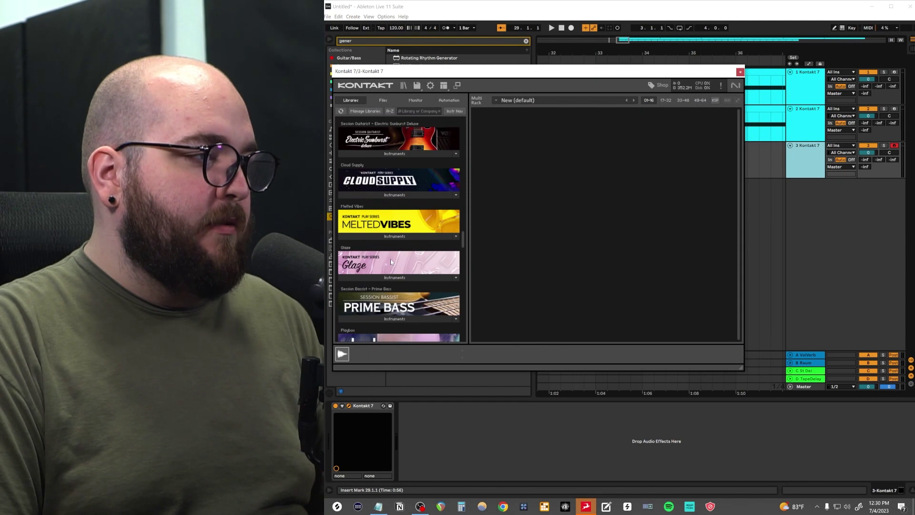
scroll(391, 261, "down", 3)
left_click(381, 194)
double_click(380, 204)
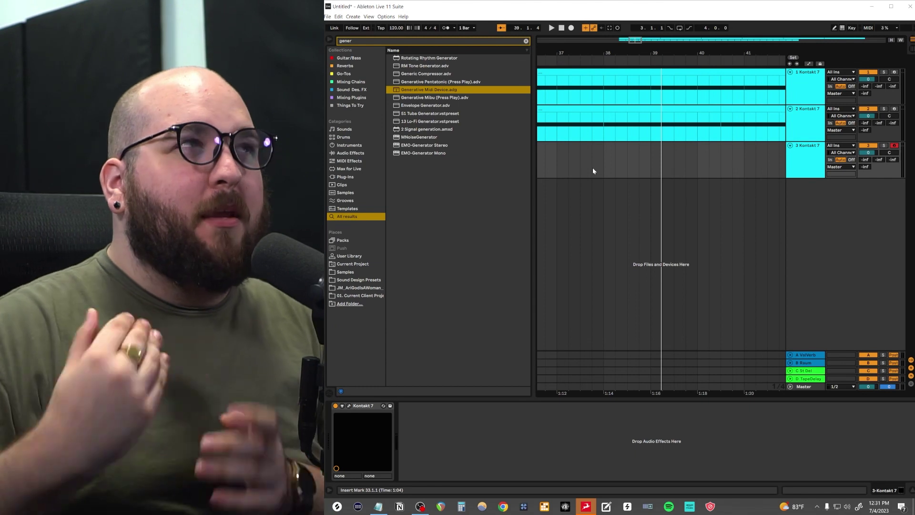
- Record a slow melody of C4, G4, E4 and D4 on the third Kontakt 7 track and quantize all its notes
key("F9")
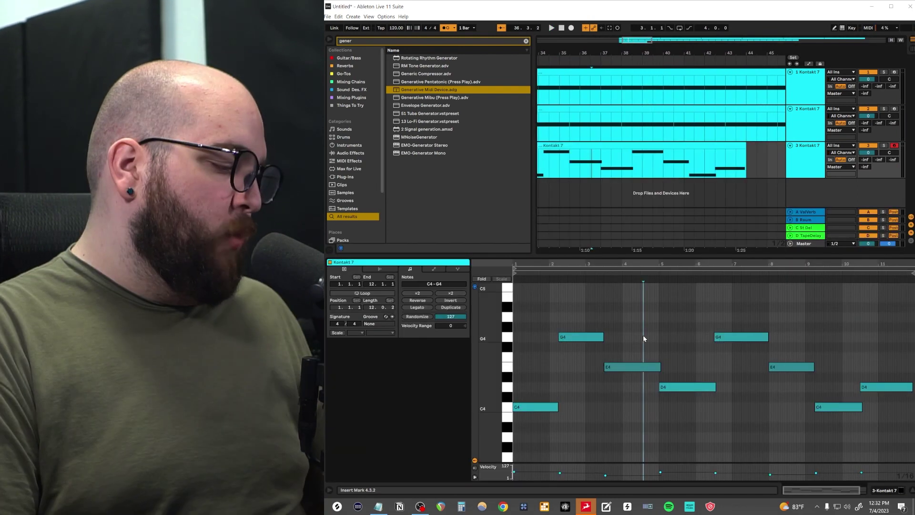
key("ctrl+a")
key("ctrl+u")
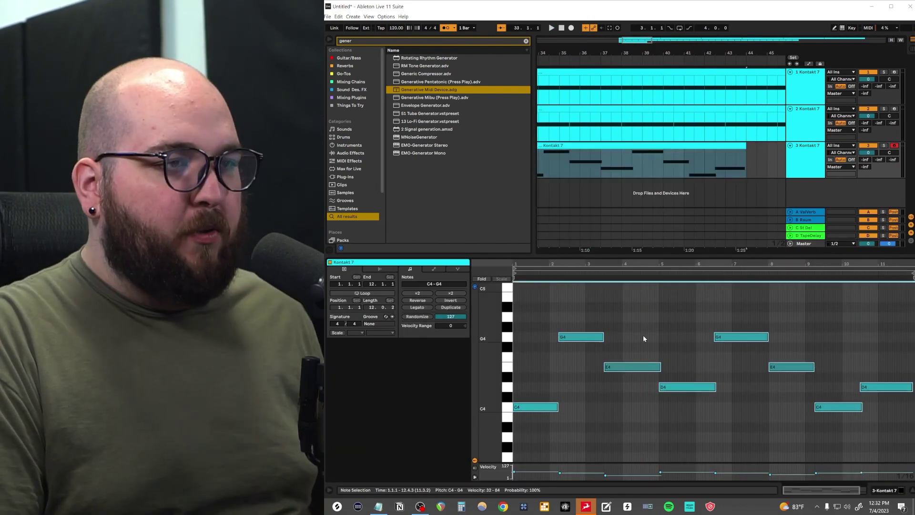
left_click(709, 162)
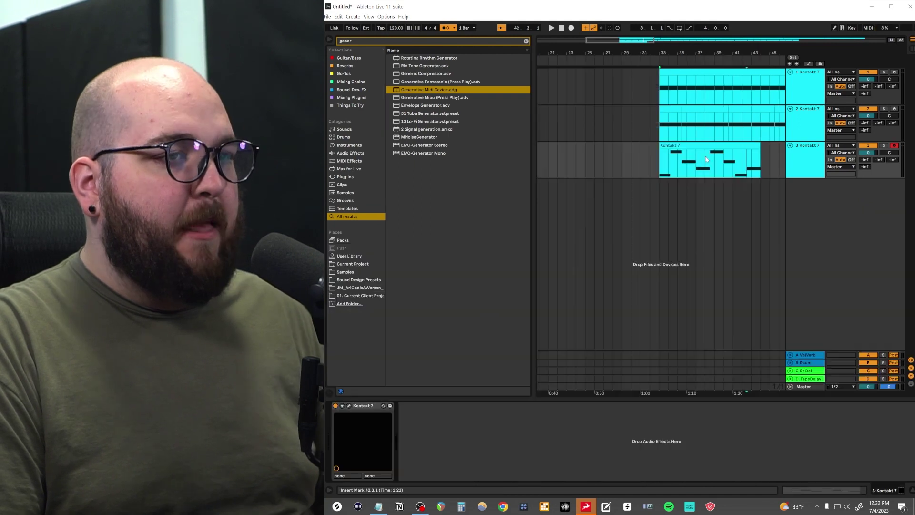
- Duplicate the recorded 11-bar melody clip on the third track nine times, out to bar 143
left_click(685, 145)
key("ctrl+d")
key("ctrl+d")
key("ctrl+d")
key("ctrl+d")
key("ctrl+d")
key("ctrl+d")
key("ctrl+d")
key("ctrl+d")
key("ctrl+d")
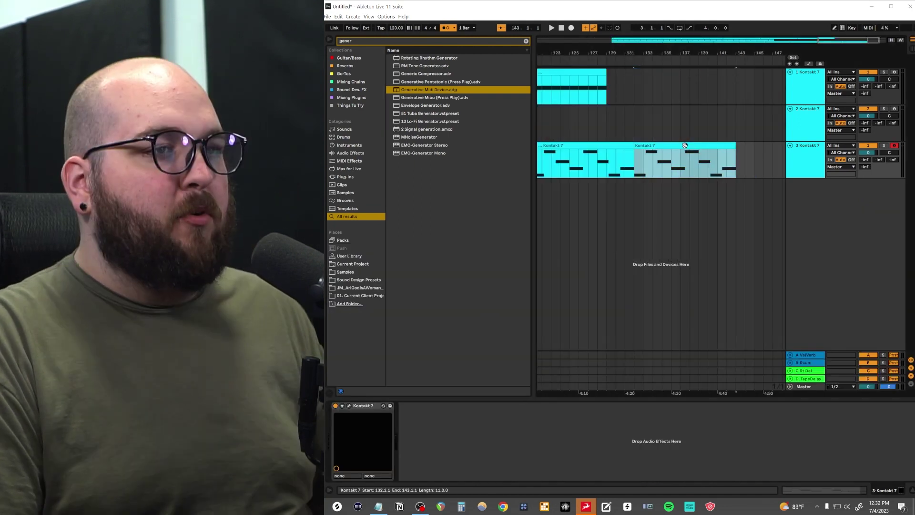
- Extend the second Kontakt 7 track with three more duplicates, out to 140.3.1
scroll(599, 177, "down", 3)
left_click(583, 109)
key("ctrl+d")
key("ctrl+d")
key("ctrl+d")
scroll(611, 185, "left", 10)
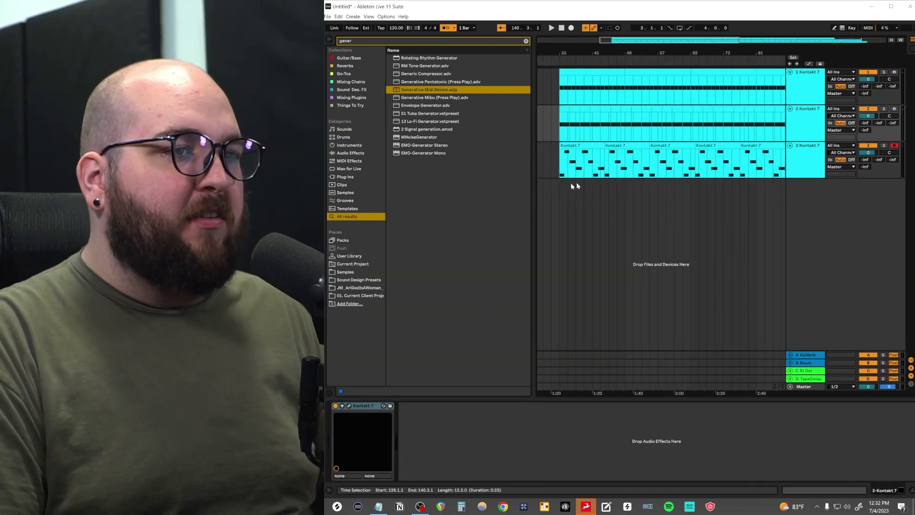
- Try duplicating the first melody clip on the third track again out to bar 143, and undo the copies
scroll(609, 128, "up", 10, "ctrl")
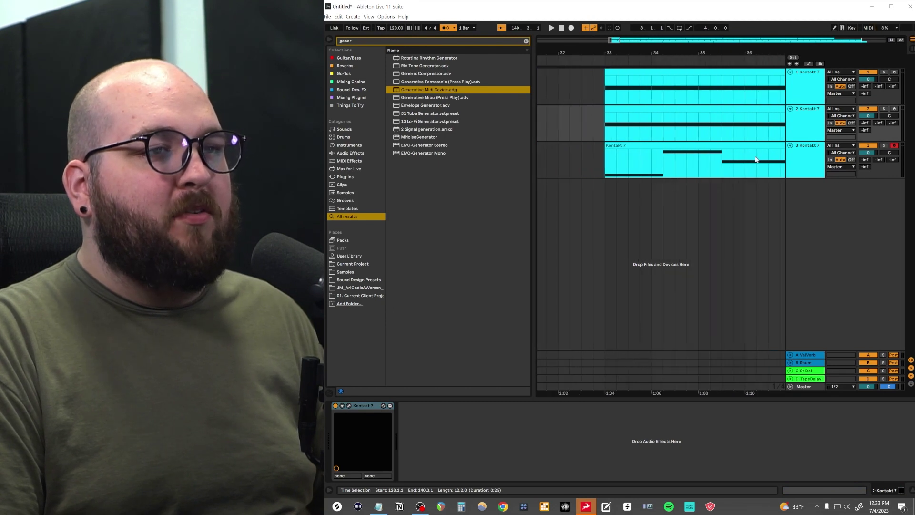
left_click(725, 161)
scroll(705, 256, "down", 3, "ctrl")
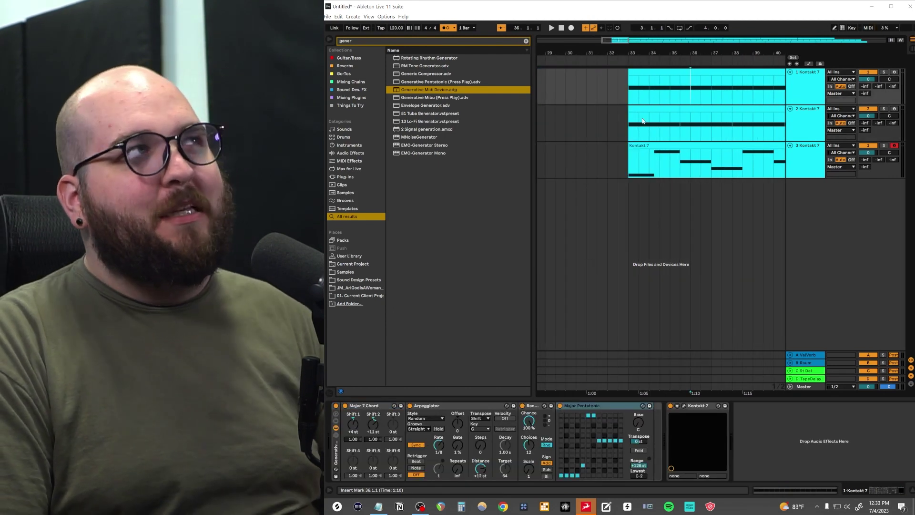
left_click(639, 145)
key("ctrl+d")
key("ctrl+d")
key("ctrl+d")
key("ctrl+d")
key("ctrl+d")
key("ctrl+d")
key("ctrl+d")
key("ctrl+d")
key("ctrl+d")
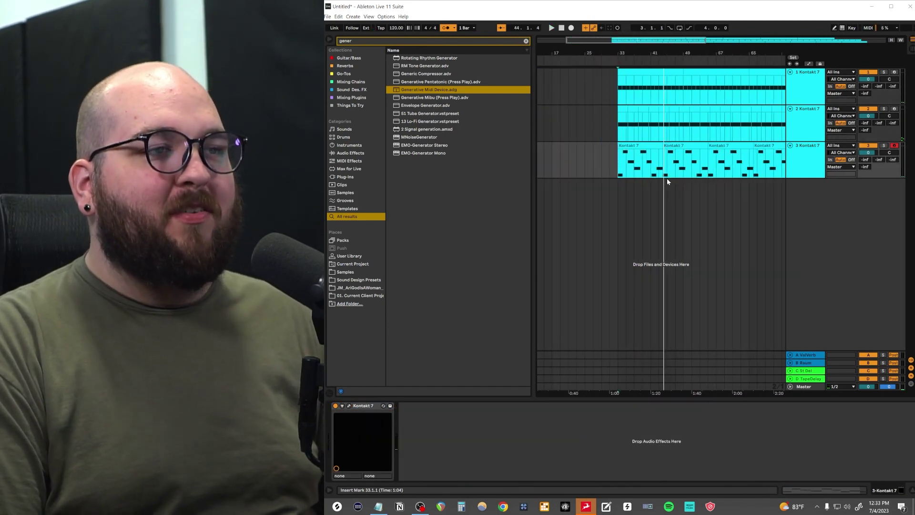
scroll(667, 178, "down", 5, "ctrl")
left_click(763, 148)
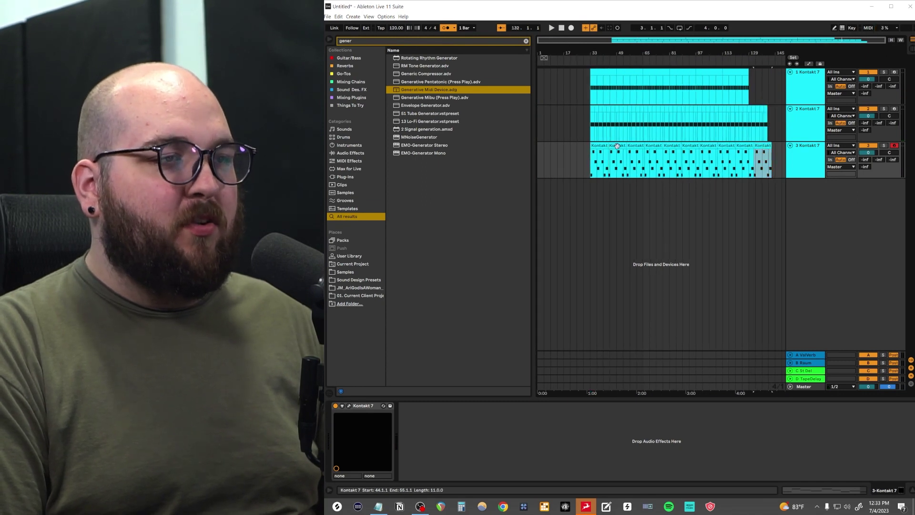
key("ctrl+z")
- Open the third track's melody clip in the note editor, leaving the Live Set unsaved
double_click(599, 160)
left_click(623, 352)
key("ctrl+s")
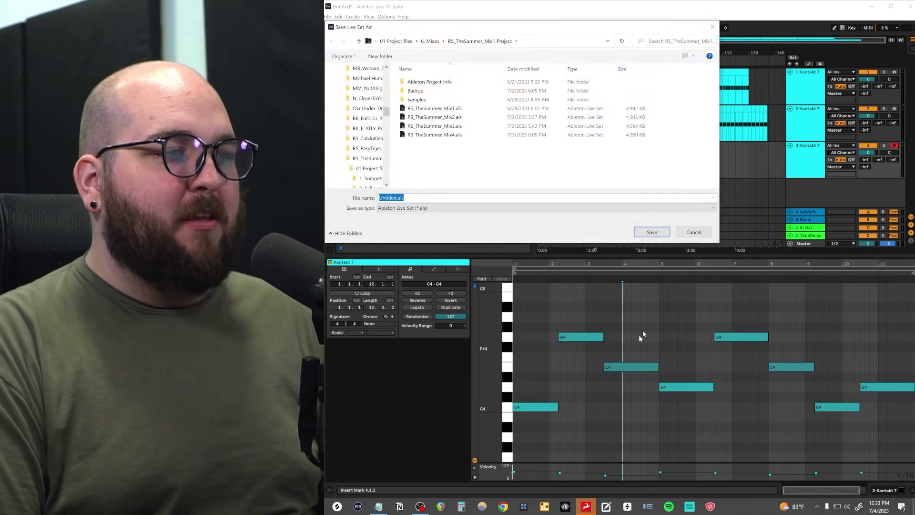
left_click(694, 233)
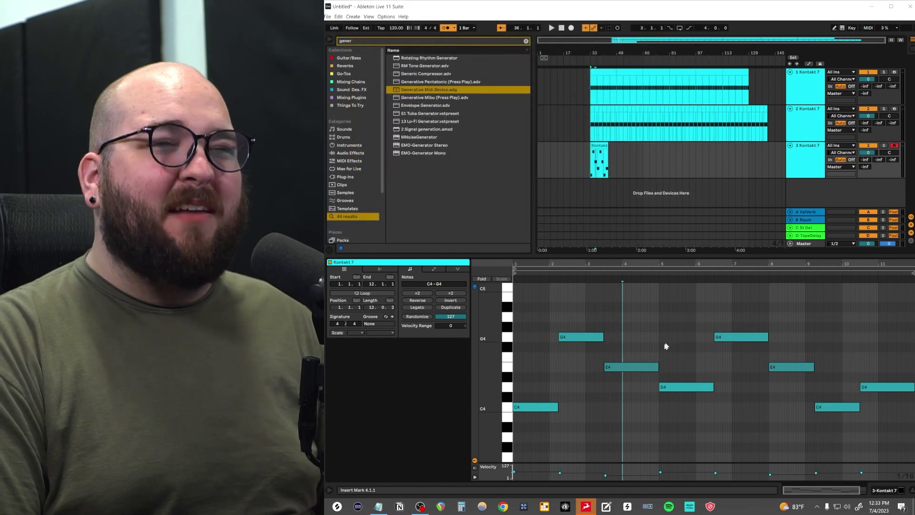
left_click(650, 369)
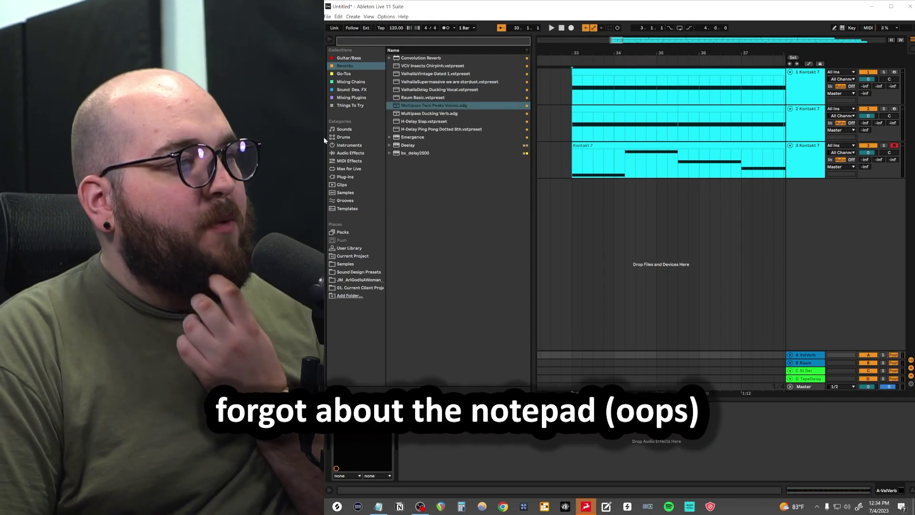
- Look through the presets in the Reverbs collection, such as H-Delay Ping Pong Dotted 8th and Multipass Ducking Verb
left_click_drag(320, 143, 323, 143)
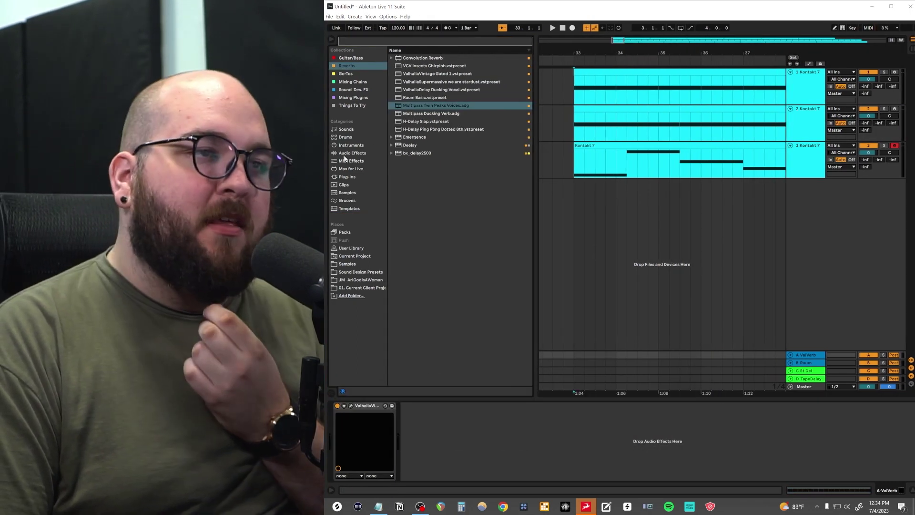
left_click(414, 128)
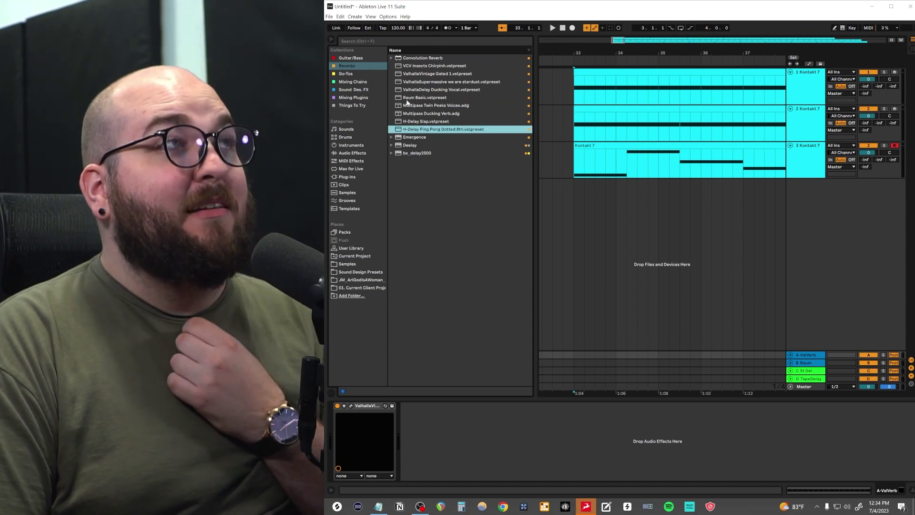
left_click(422, 114)
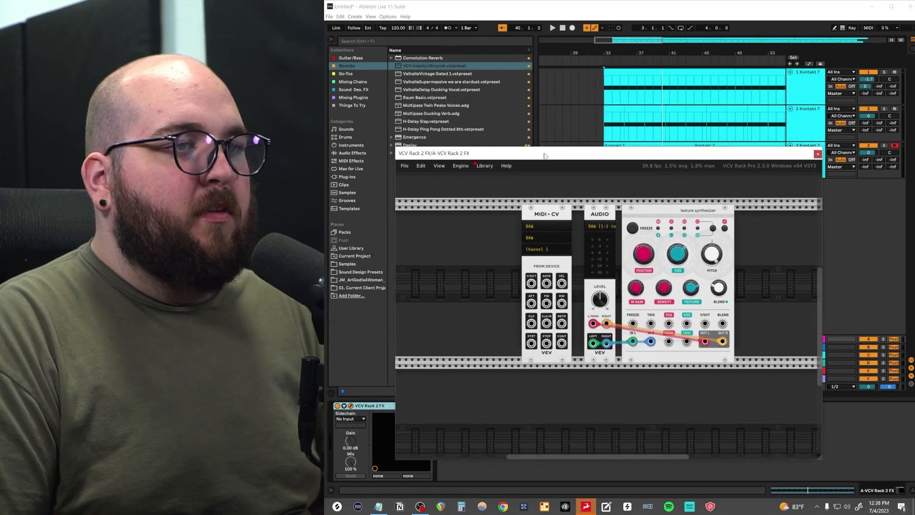
- Play the arrangement to hear the VCV Rack 2 texture synthesizer on return track A, and select that return track
left_click_drag(676, 135, 650, 153)
left_click(792, 339)
key("space")
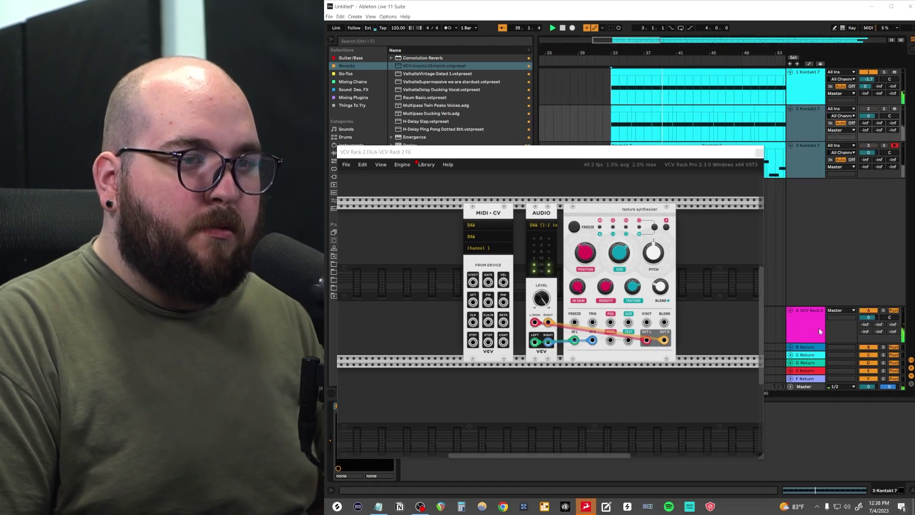
double_click(809, 329)
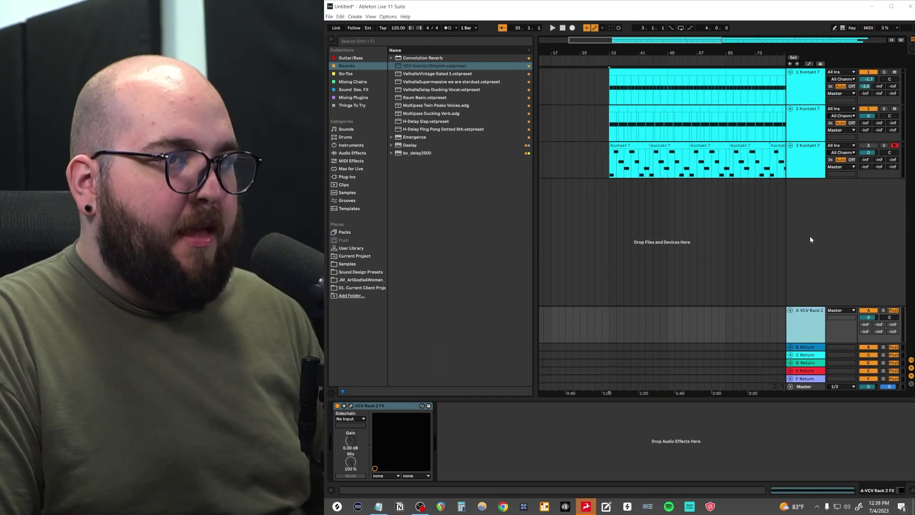
- Insert a new audio track below the third Kontakt 7 track and set its monitoring to In
key("ctrl+t")
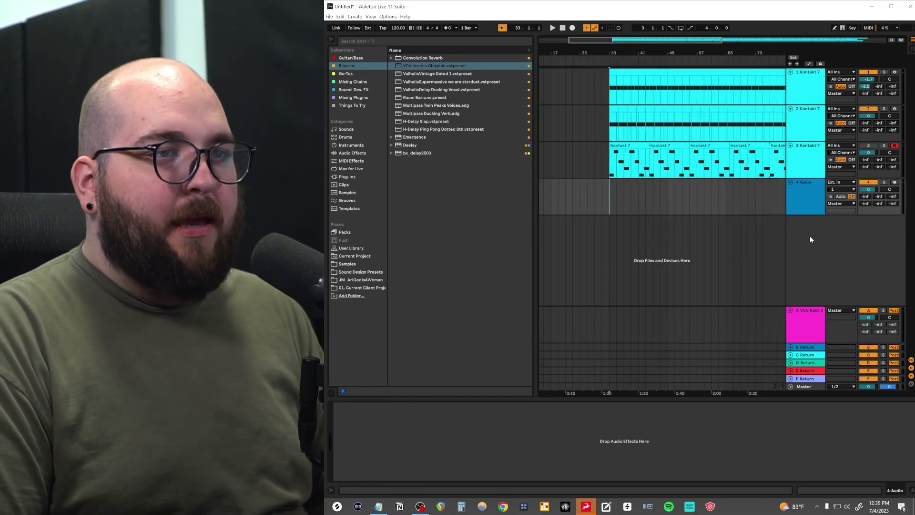
left_click(808, 204)
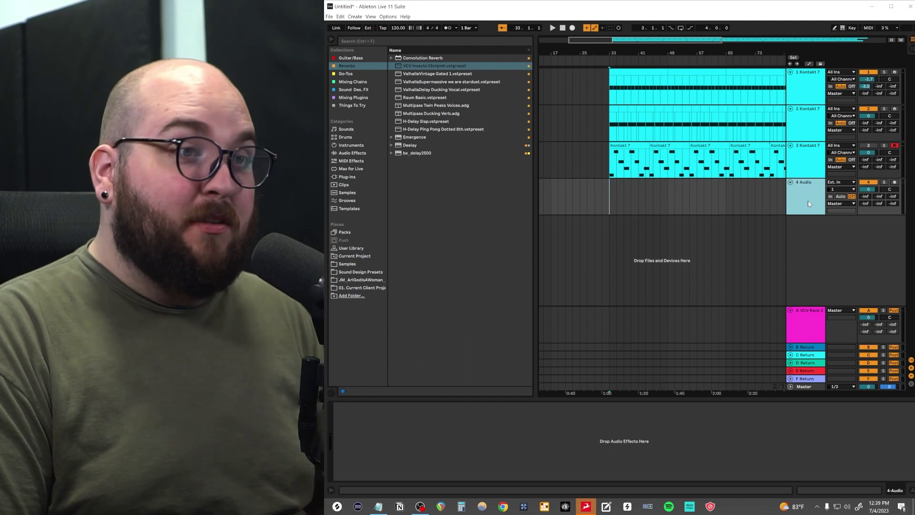
left_click(830, 196)
- Route the output of the VCV Rack 2 return track to 4-Audio
left_click(796, 323)
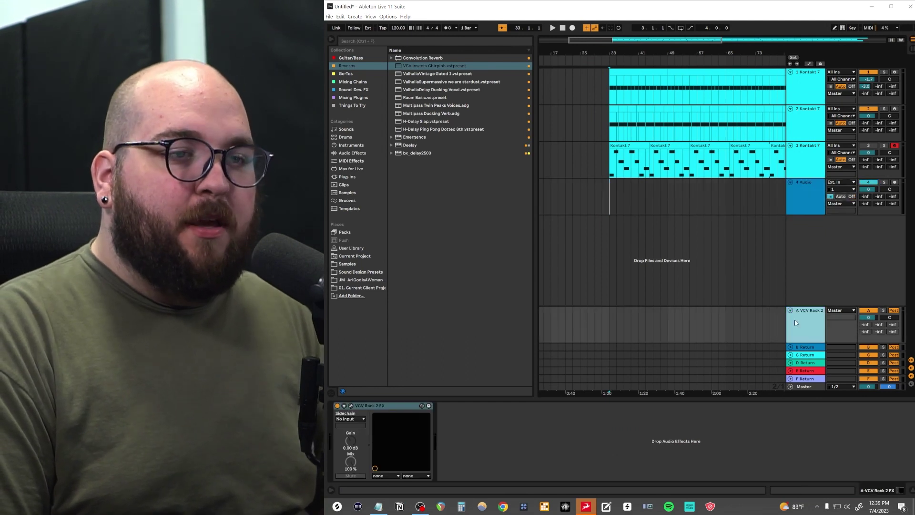
left_click(847, 310)
left_click(836, 338)
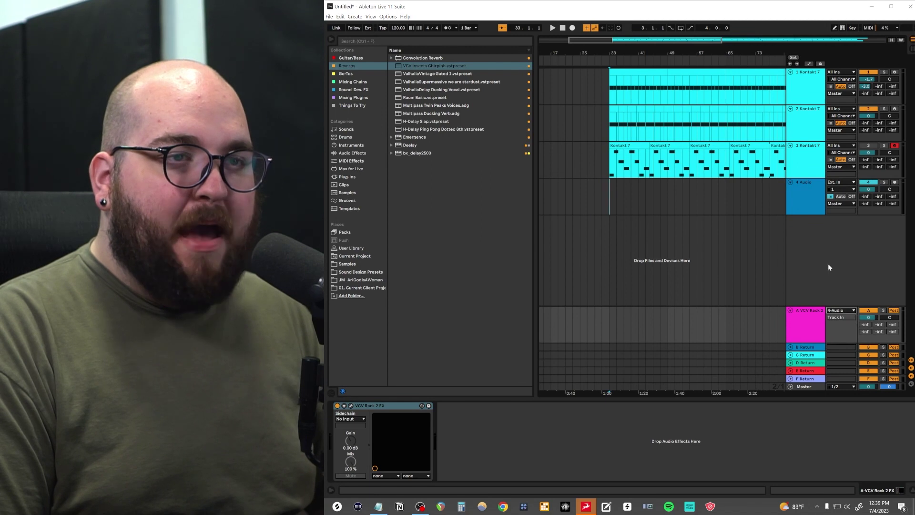
- Select bars 19 to 73 on the first Kontakt 7 track to show its device chain
left_click(809, 204)
left_click(633, 201)
left_click_drag(582, 91, 785, 95)
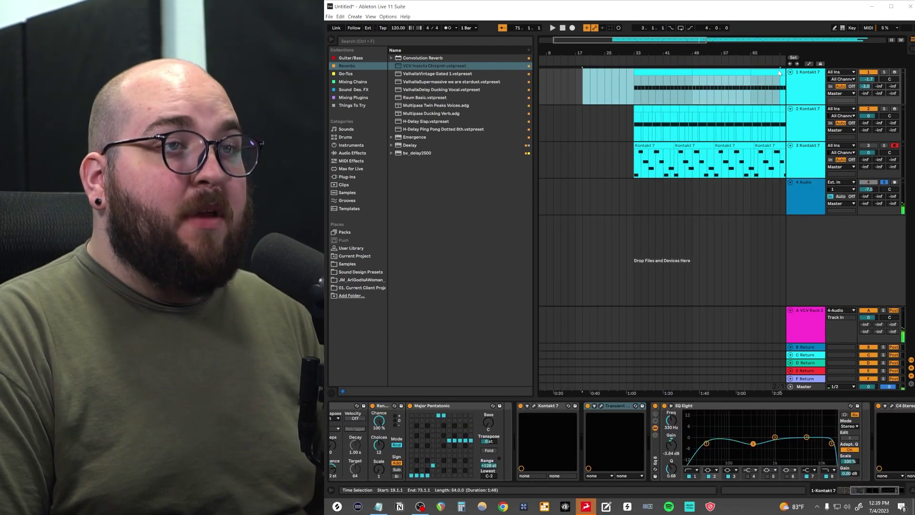
- Open the VCV Rack 2 FX plug-in window on return track A and move it clear of the first track's clips
left_click(769, 317)
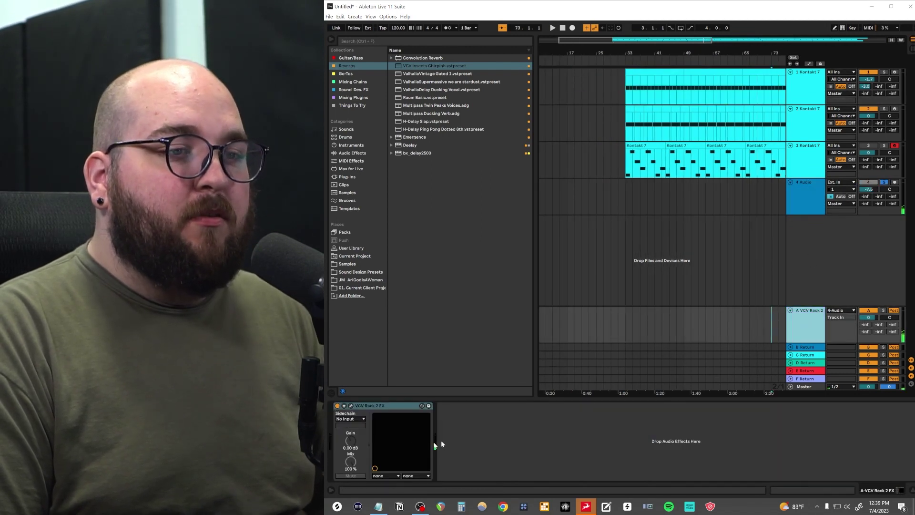
left_click(351, 405)
left_click_drag(641, 73, 687, 107)
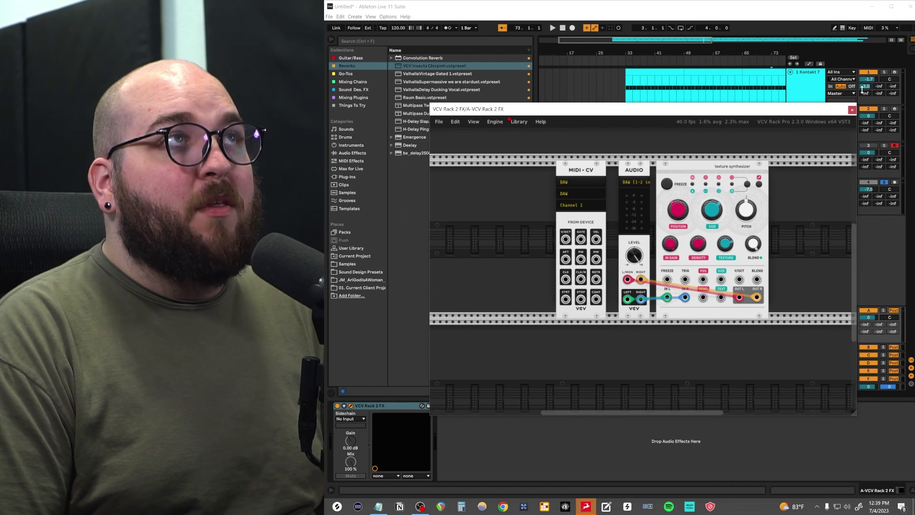
- Close the VCV Rack 2 FX window and play the arrangement from bar 33
left_click(852, 110)
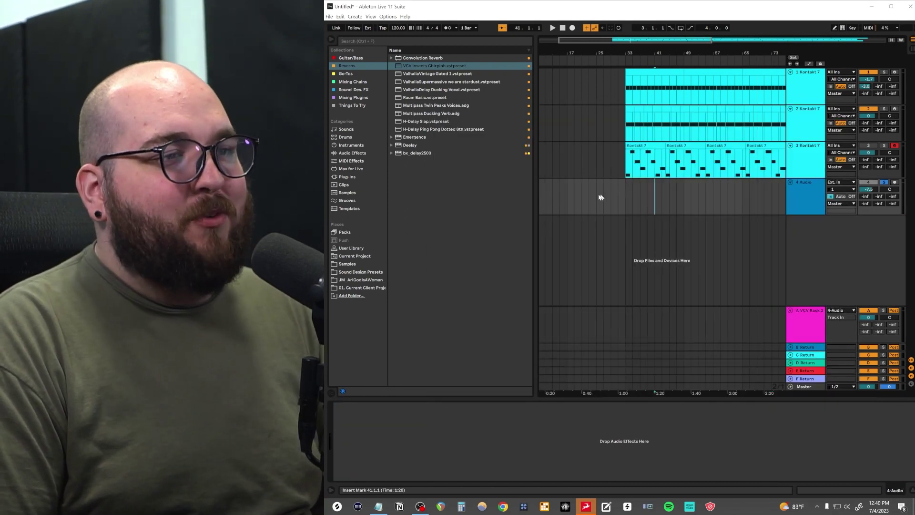
left_click_drag(598, 192, 758, 191)
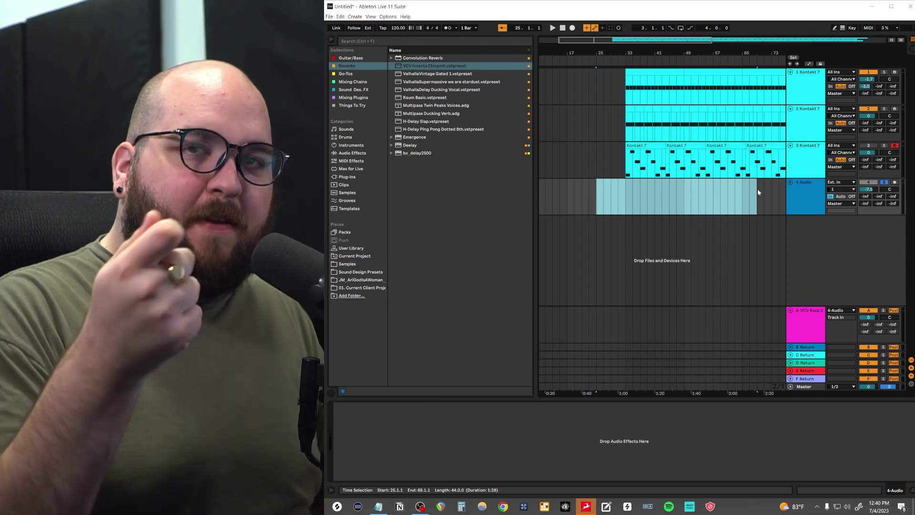
scroll(654, 196, "left", 2)
left_click(654, 196)
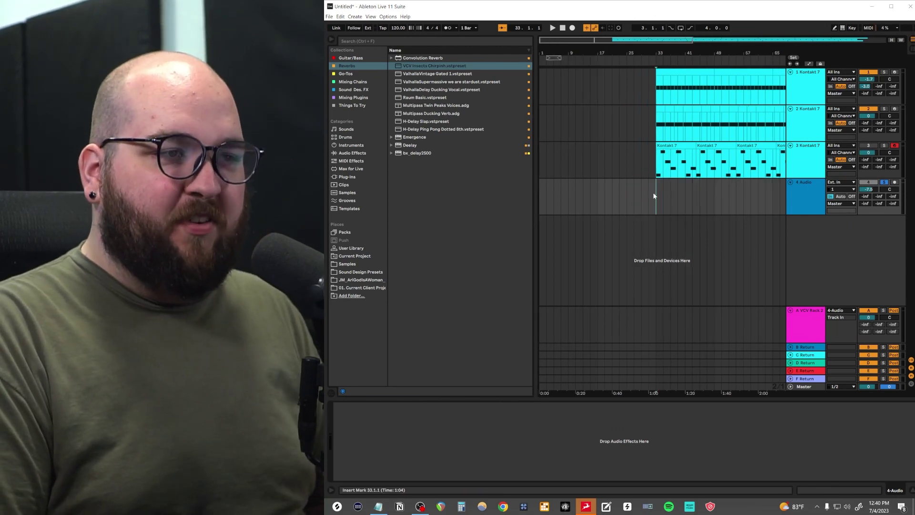
key("Down")
key("space")
- Reopen the VCV Rack 2 FX window on return track A and reposition it over the arrangement during playback
left_click(350, 405)
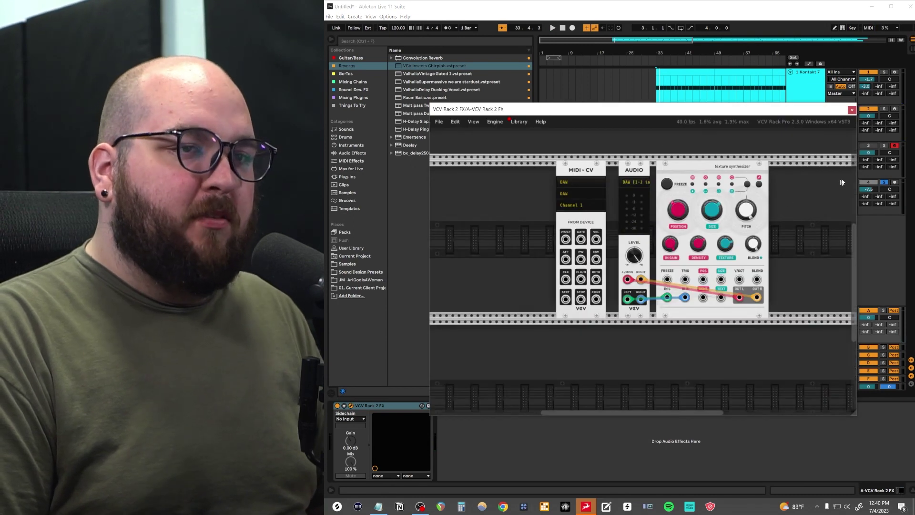
left_click(662, 169)
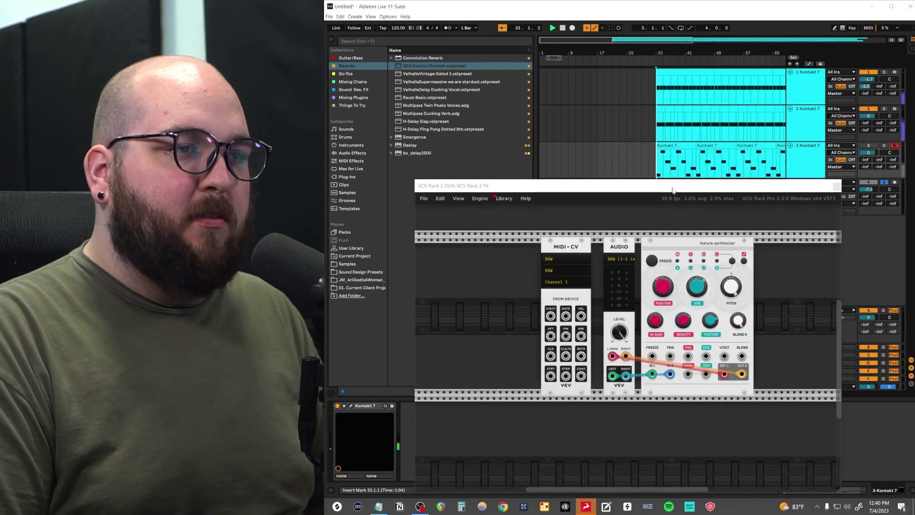
left_click_drag(673, 190, 666, 155)
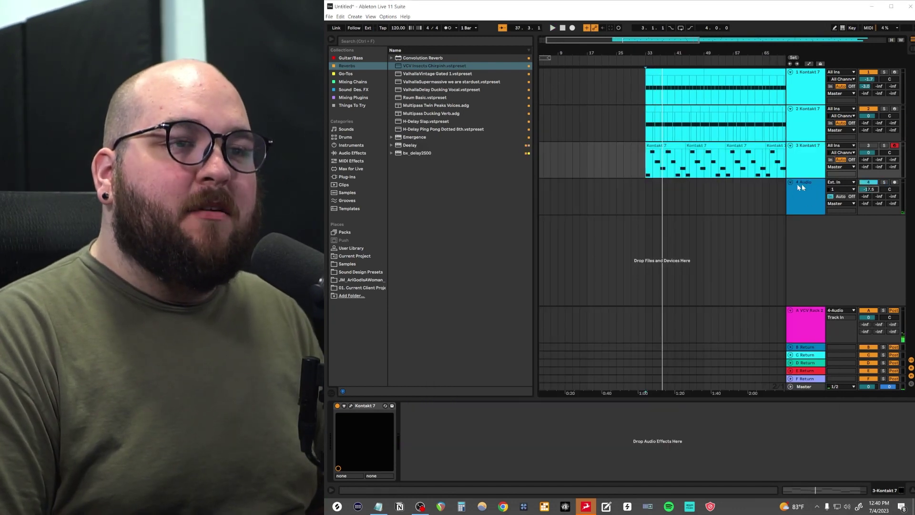
- Fold the VCV Rack 2 return track and select bars 25 to 55 on 4-Audio to show its devices
left_click(802, 187)
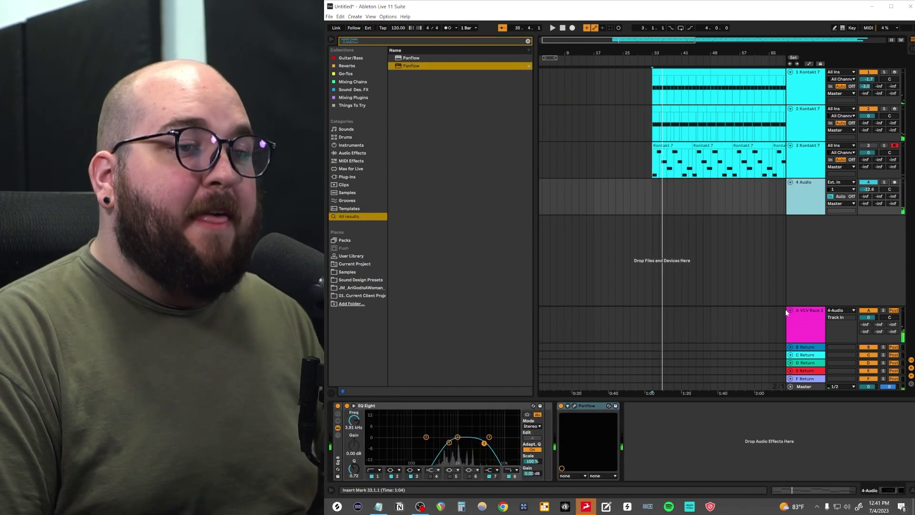
left_click(801, 311)
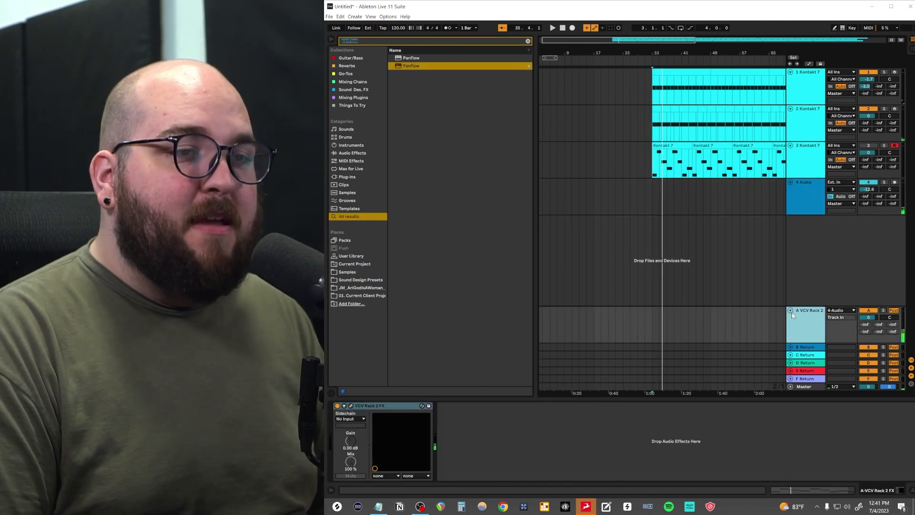
left_click(791, 311)
left_click(615, 205)
left_click_drag(619, 205, 734, 195)
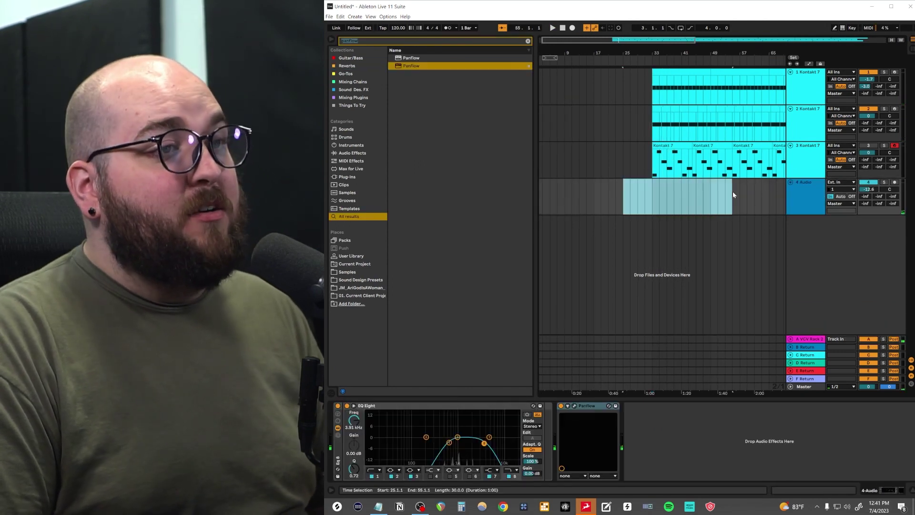
- Load the Raum Basic preset from the Reverbs collection onto return track B and move its plug-in window aside
left_click(801, 348)
left_click(527, 41)
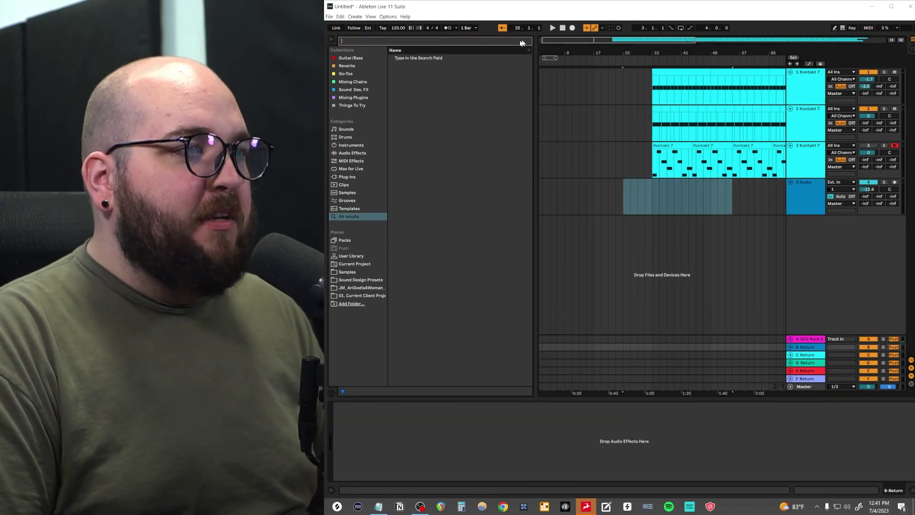
left_click(352, 66)
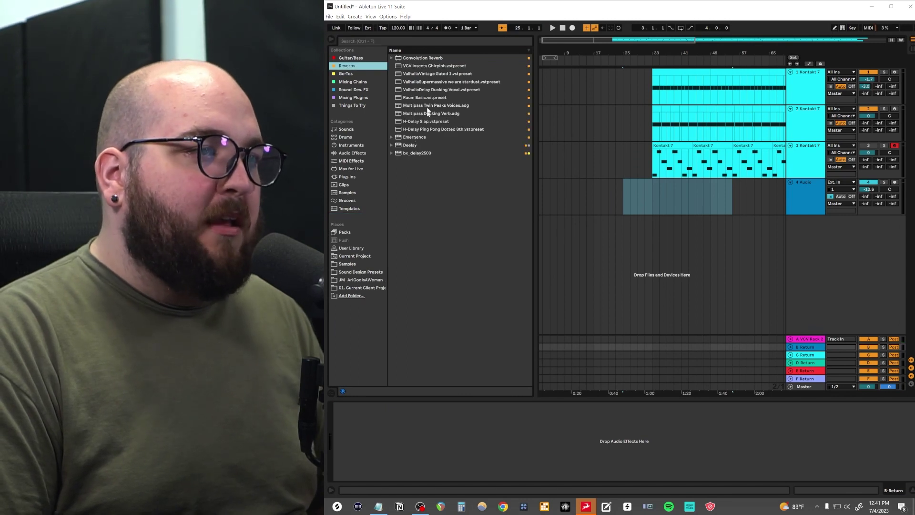
left_click(425, 97)
key("Return")
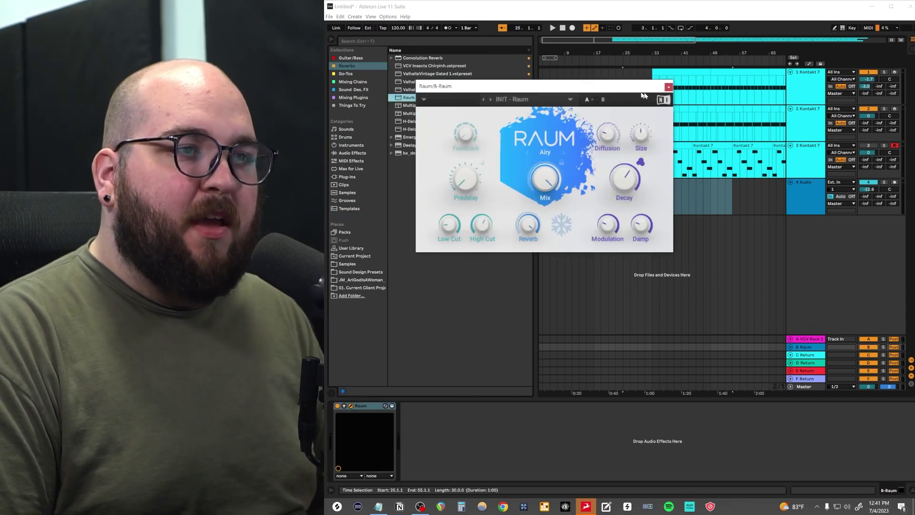
left_click(645, 98)
- Send the first Kontakt 7 track to the Raum return, and send 4-Audio to Raum at 0 dB and VCV Rack at -22 dB
scroll(645, 100, "right", 2)
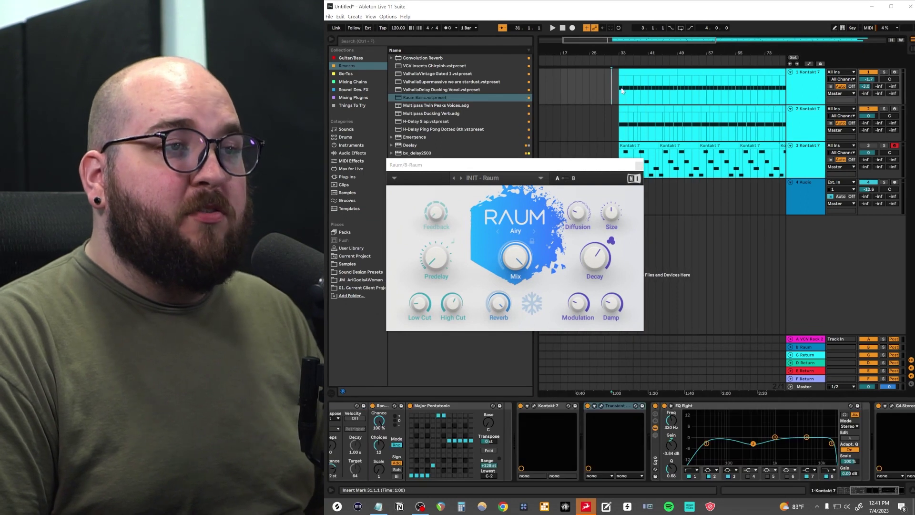
left_click_drag(879, 87, 879, 78)
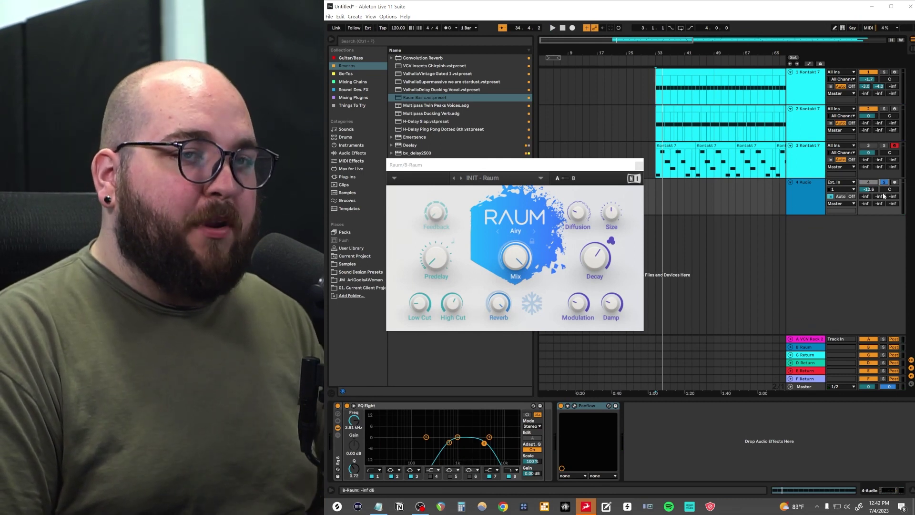
key("space")
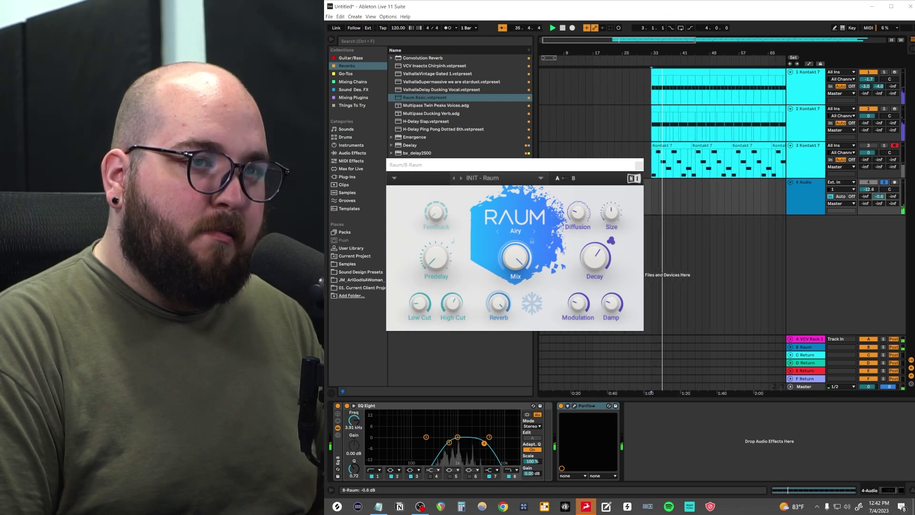
left_click_drag(879, 196, 882, 200)
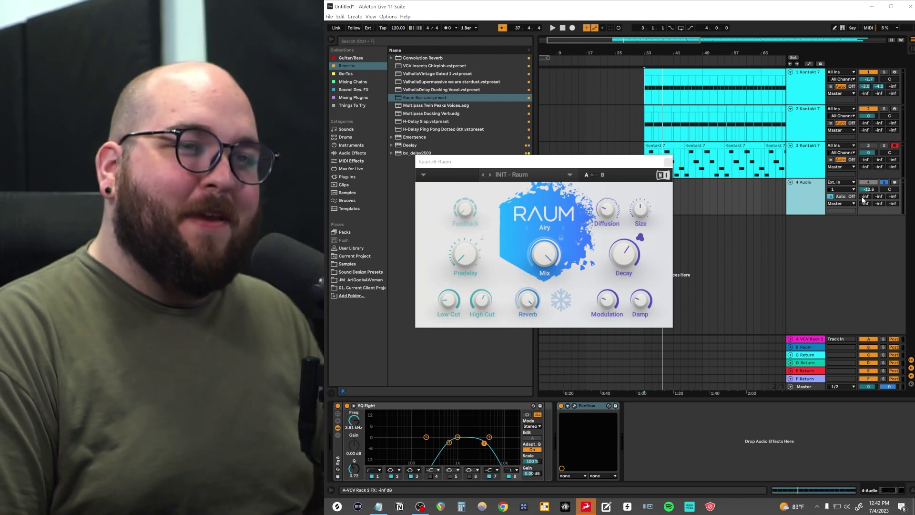
left_click_drag(864, 199, 864, 190)
key("space")
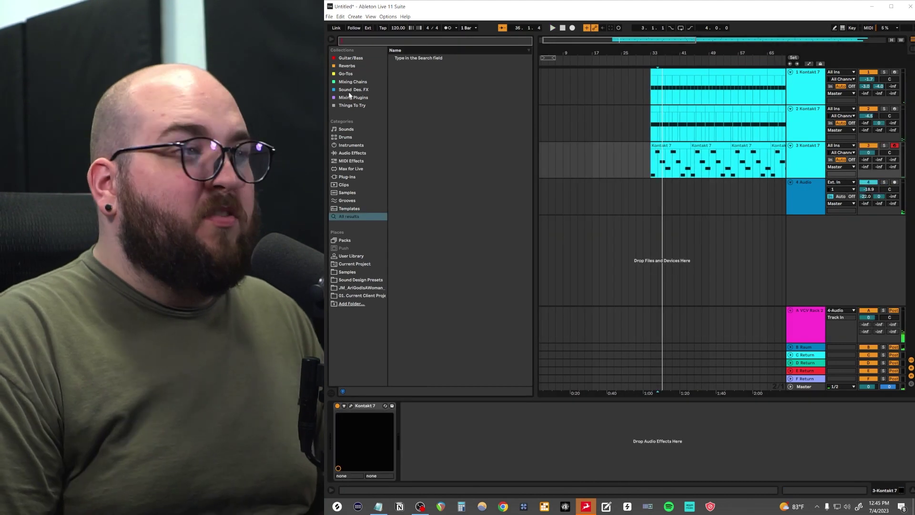
- Add Emergence to the third Kontakt 7 track, enable its Streams 2 and 3, and hide the plug-in window
left_click(352, 90)
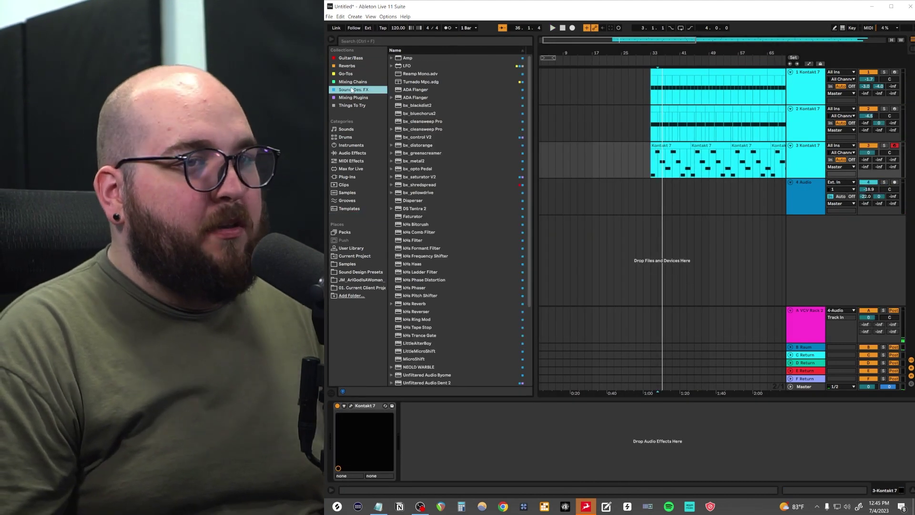
left_click(350, 68)
left_click(348, 74)
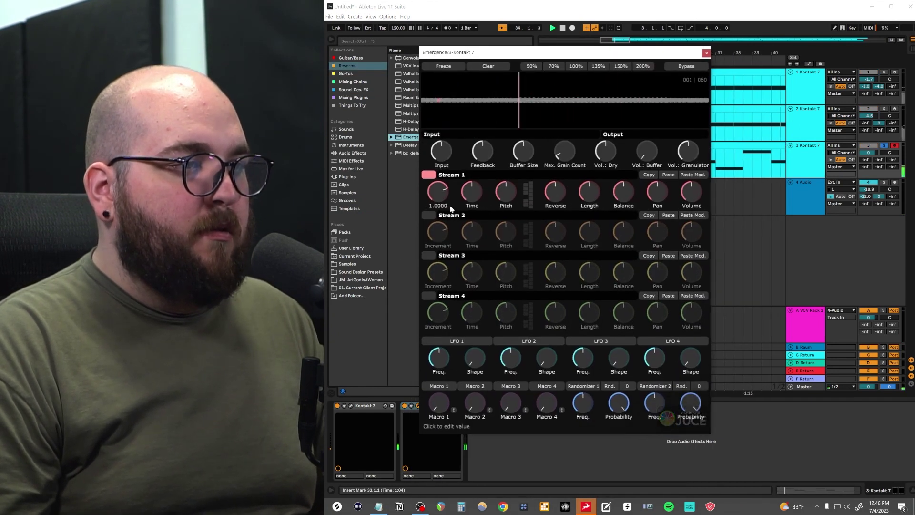
left_click(428, 215)
left_click(429, 256)
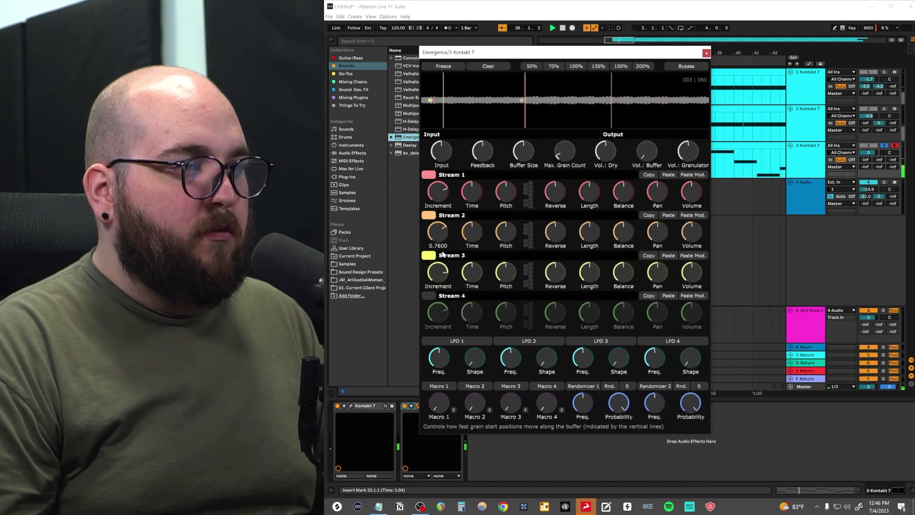
key("ctrl+alt+p")
- Add Deelay after Emergence on the third Kontakt 7 track and audition one of its presets
left_click(412, 146)
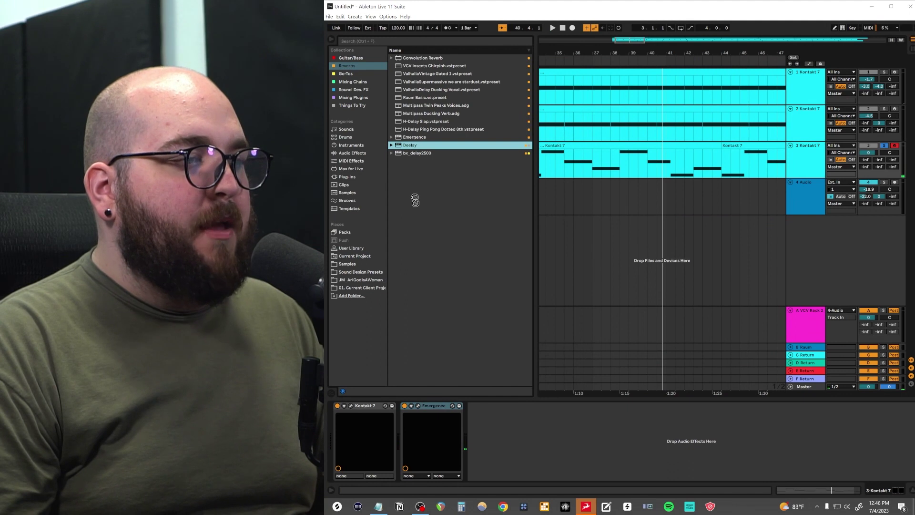
left_click_drag(499, 437, 497, 431)
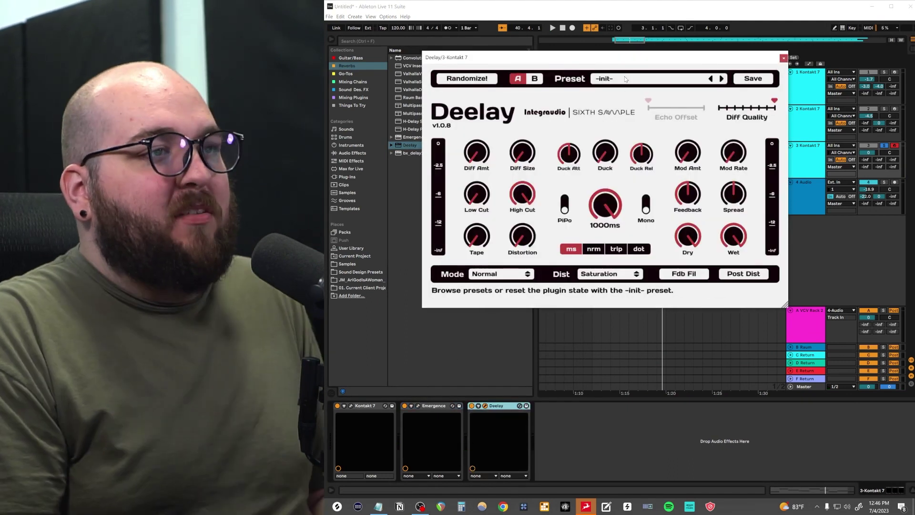
left_click(626, 79)
mouse_move(632, 102)
left_click(746, 135)
key("space")
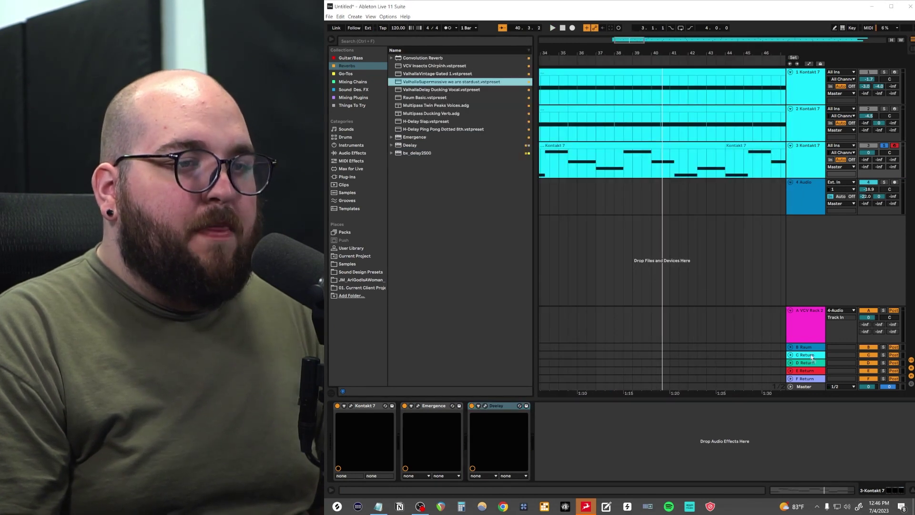
- Load the ValhallaSupermassive We Are Stardust preset on return C, and set the third Kontakt 7 track's send C to 0 dB and volume to -7.2 dB
left_click_drag(810, 355, 810, 355)
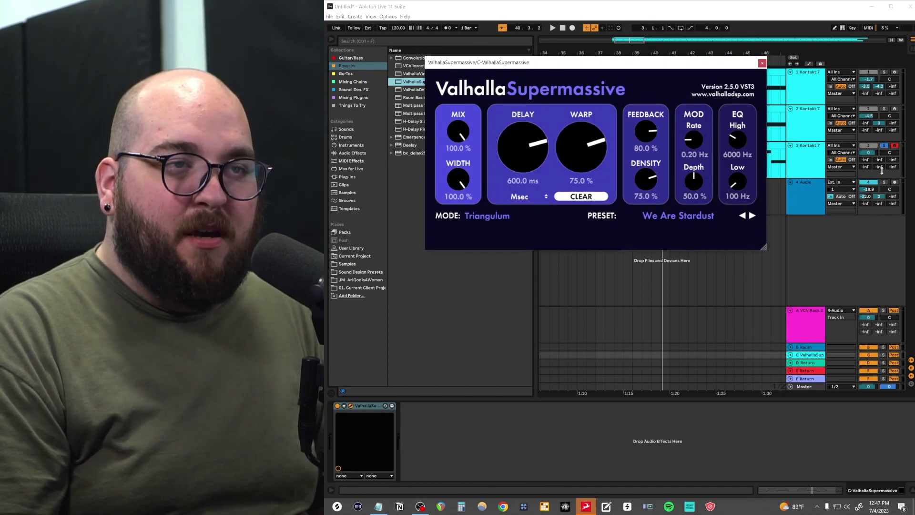
key("space")
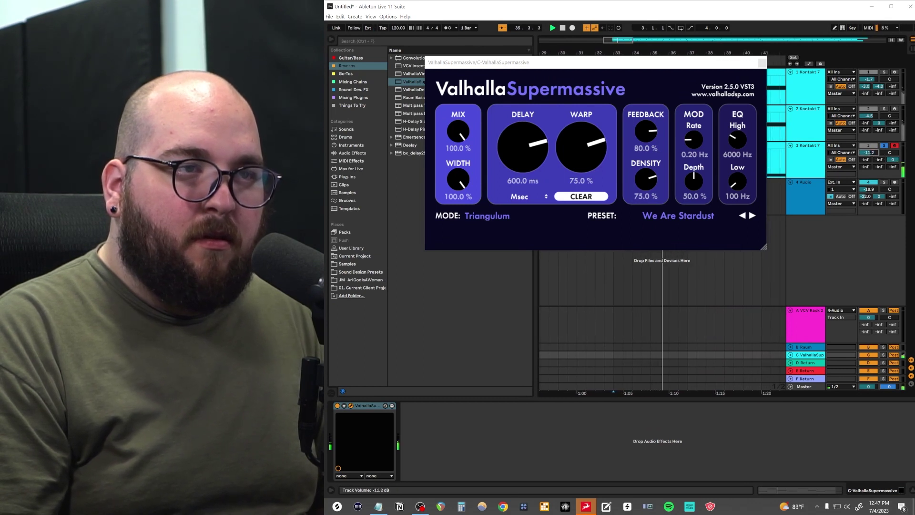
left_click(868, 153)
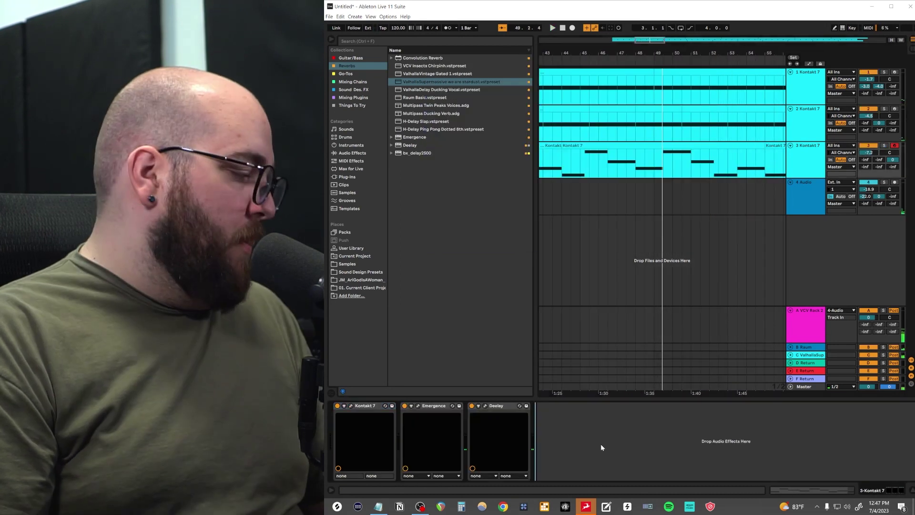
- Add an EQ Eight after Deelay on the third Kontakt 7 track and show the second Kontakt 7 track's devices
key("ctrl+alt+e")
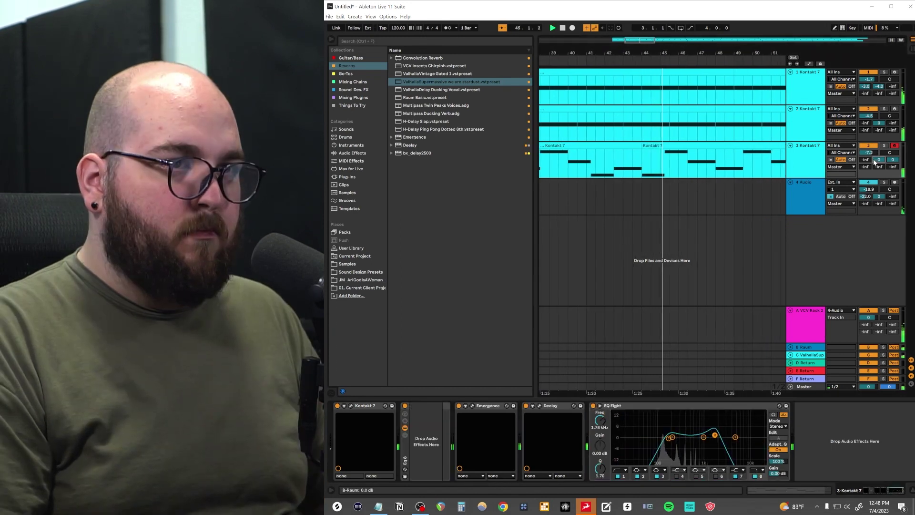
left_click(809, 134)
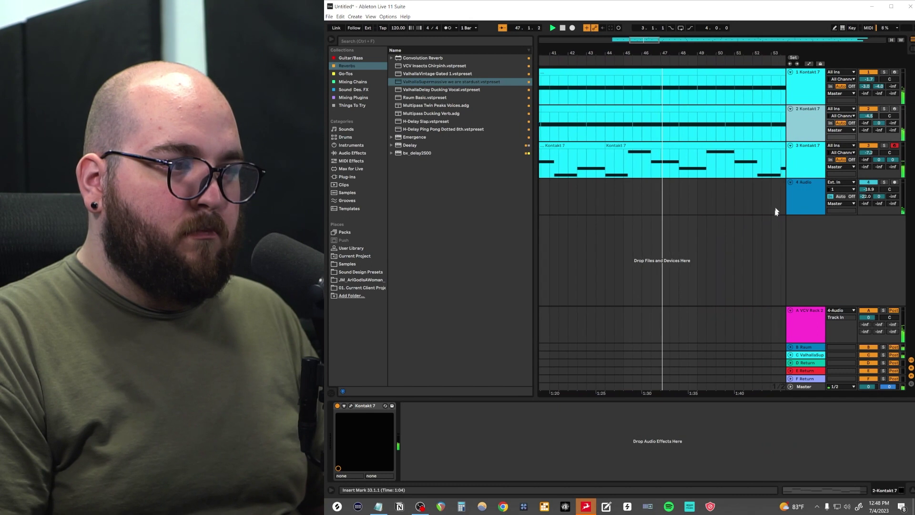
left_click(493, 439)
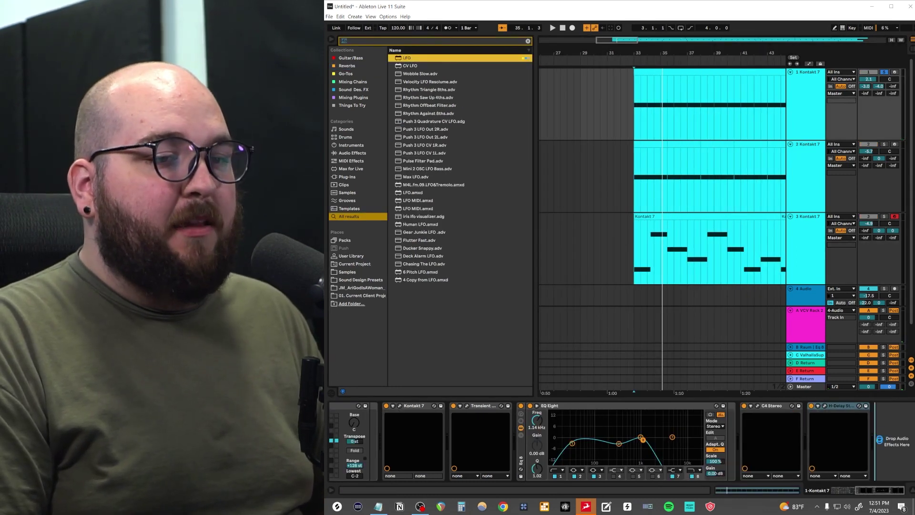
- Add an LFO after H-Delay on the first Kontakt 7 track and map it to that track's VCV Rack send
left_click_drag(882, 437, 838, 446)
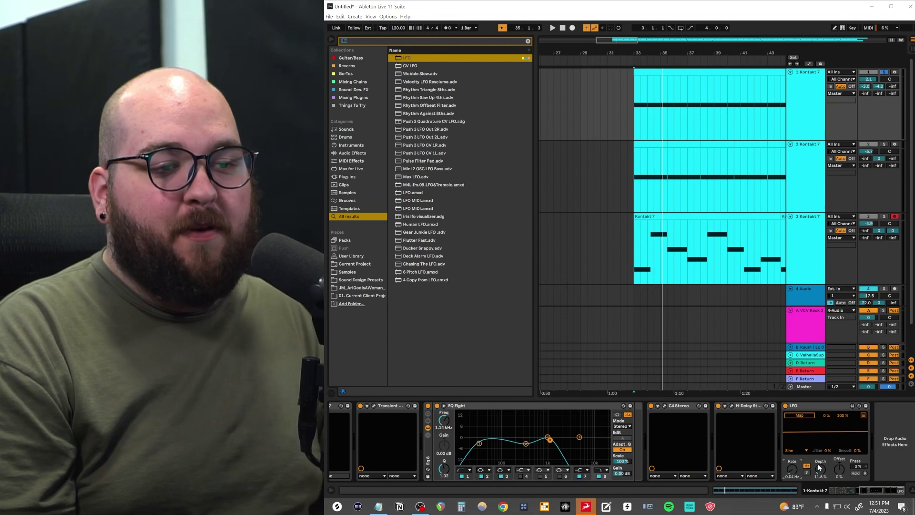
left_click_drag(820, 468, 835, 431)
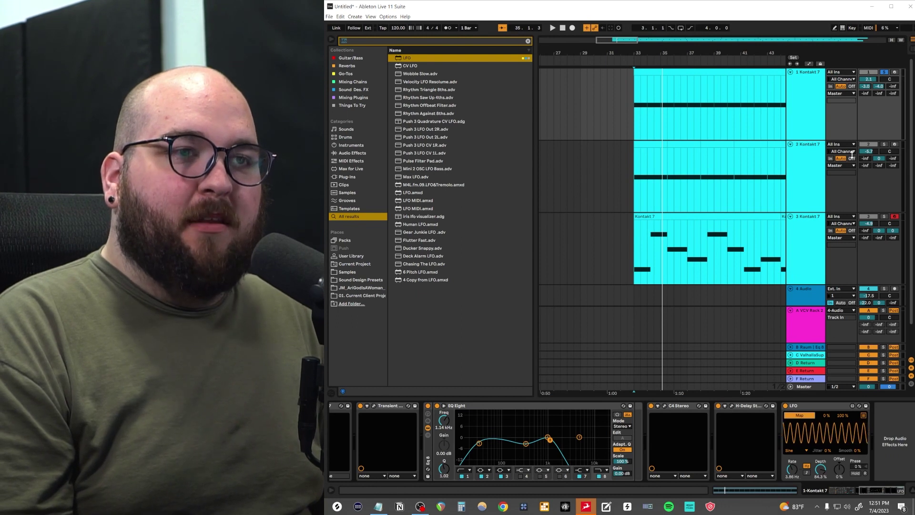
left_click(866, 86)
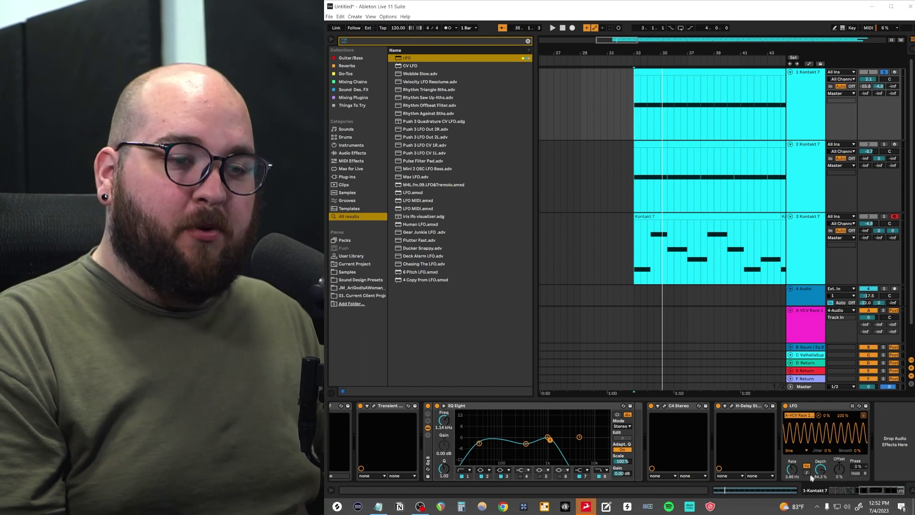
- Set the LFO's depth to 100%, listen to the modulated send, and raise the LFO's rate to about 1.19 Hz
left_click_drag(820, 470, 819, 474)
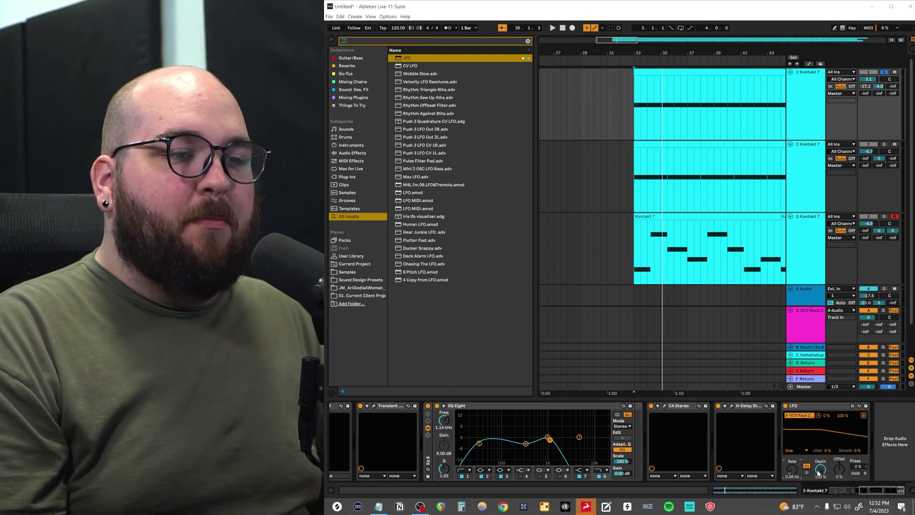
key("space")
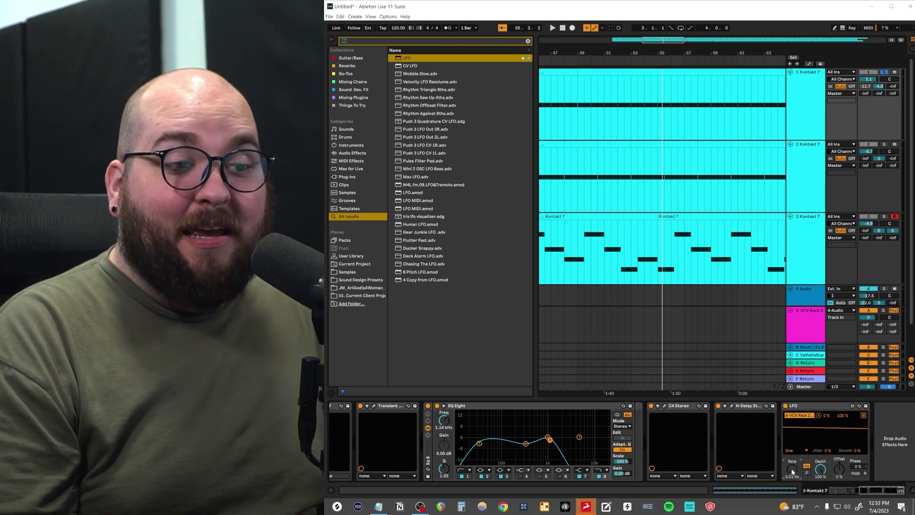
left_click_drag(791, 468, 792, 429)
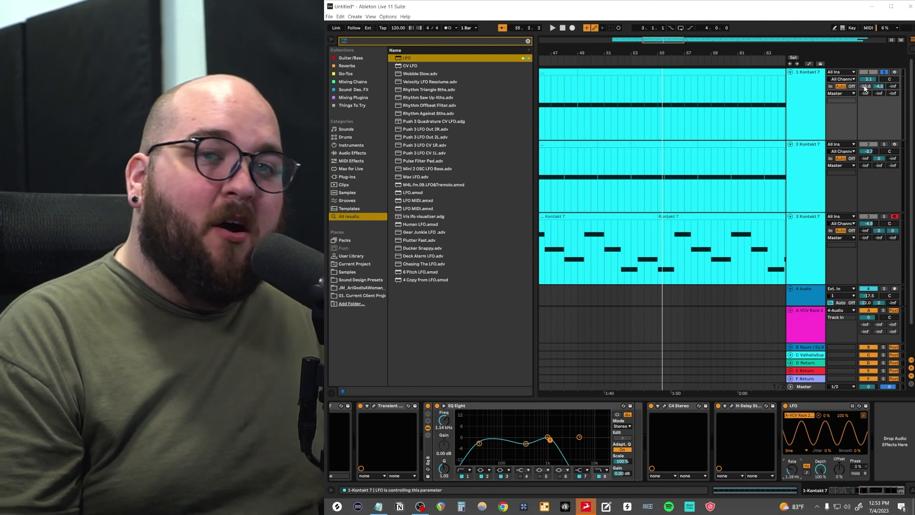
- Limit the LFO's modulation of the first Kontakt 7 track's VCV Rack send to 48–78%, slow its rate to 0.01 Hz, and play
left_click(819, 416)
key("ctrl+z")
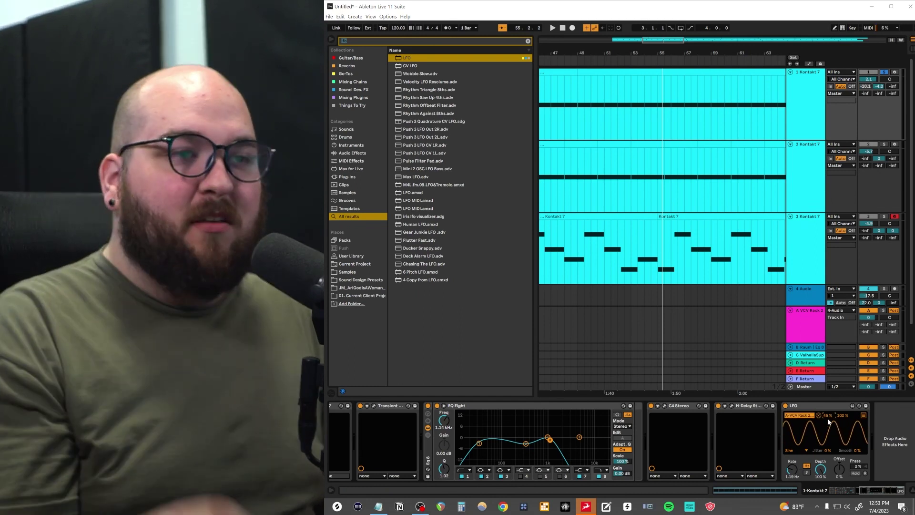
left_click_drag(842, 416, 841, 422)
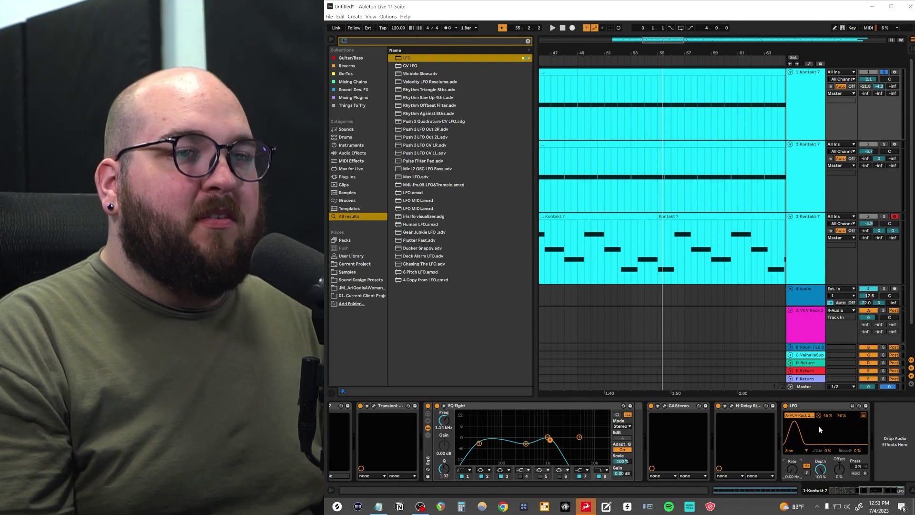
left_click_drag(793, 470, 794, 465)
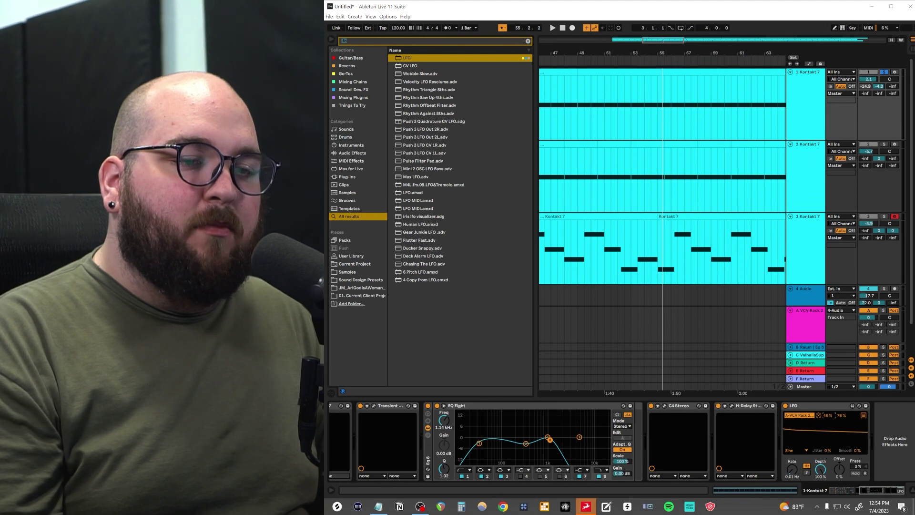
key("space")
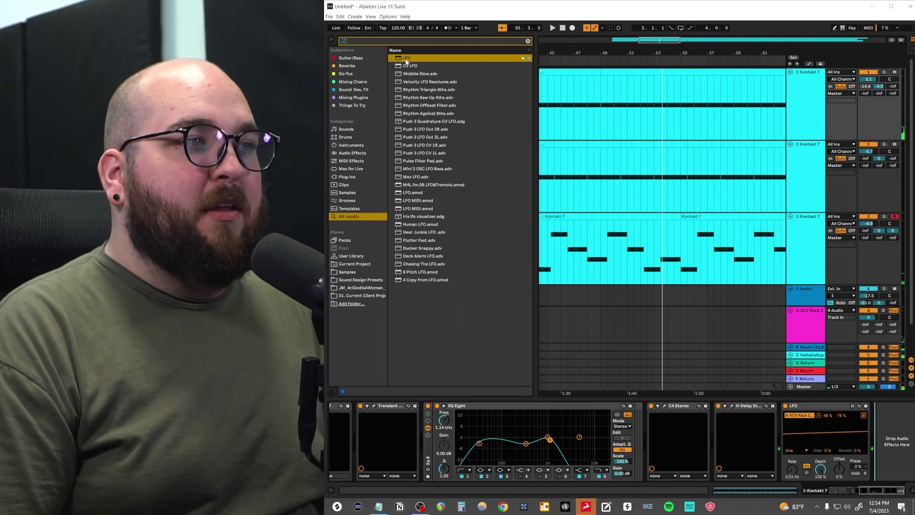
- Add another LFO after H-Delay on the first Kontakt 7 track, map it to EQ Eight's band 8 frequency, and set its minimum to 48%
mouse_move(407, 62)
left_mouse_down()
mouse_move(620, 286)
mouse_move(769, 468)
mouse_move(770, 453)
left_mouse_up()
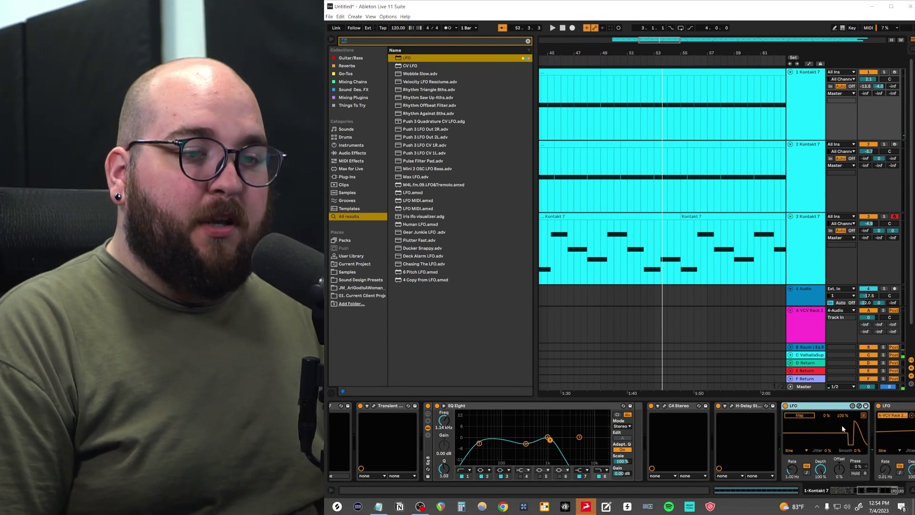
left_click(793, 418)
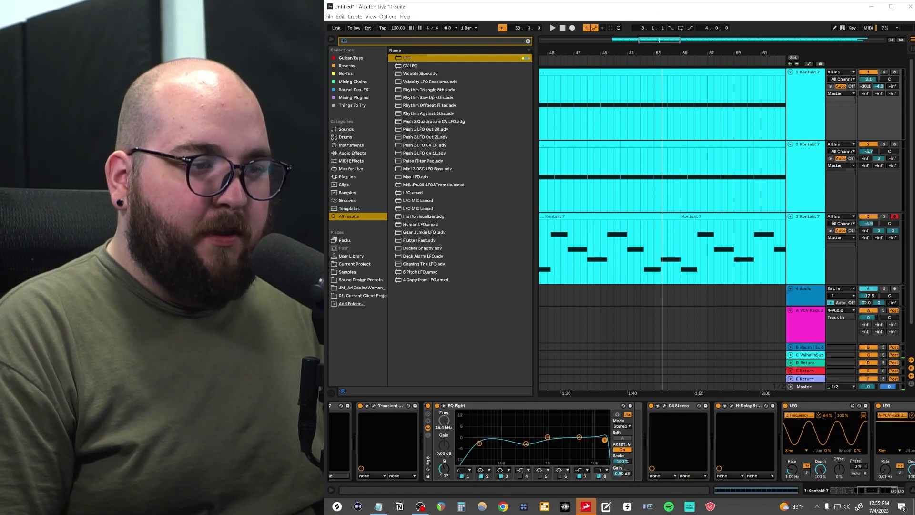
left_click_drag(828, 415, 828, 416)
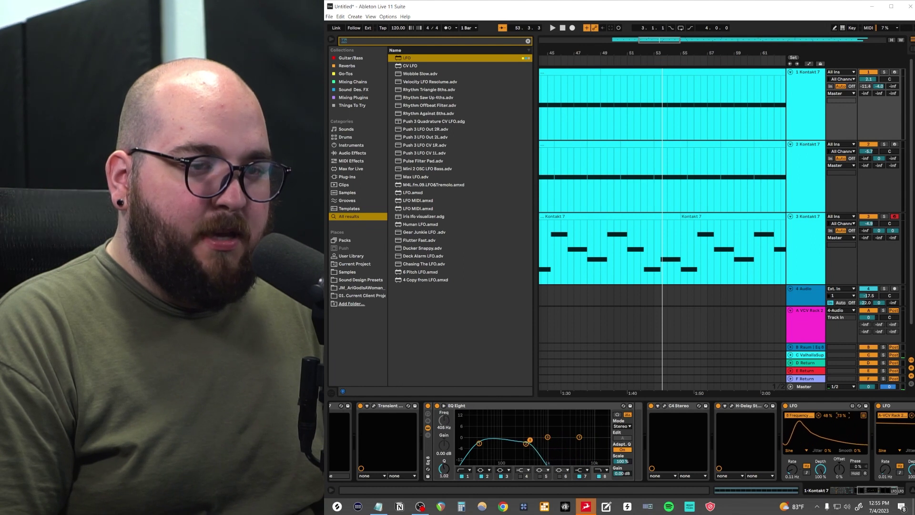
left_click_drag(842, 415, 842, 419)
- While playing, set the EQ frequency LFO's maximum to 89%, slow its rate to 0.01 Hz, and raise its offset
key("space")
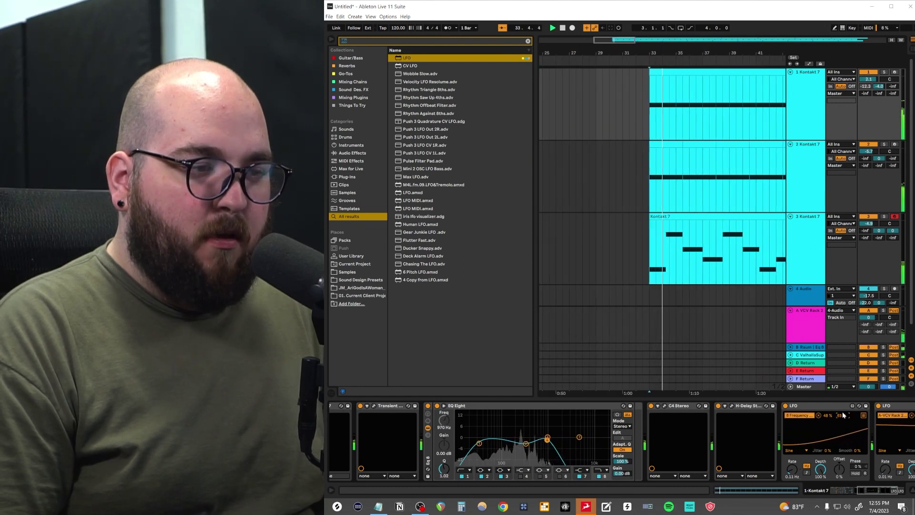
left_click_drag(842, 416, 842, 401)
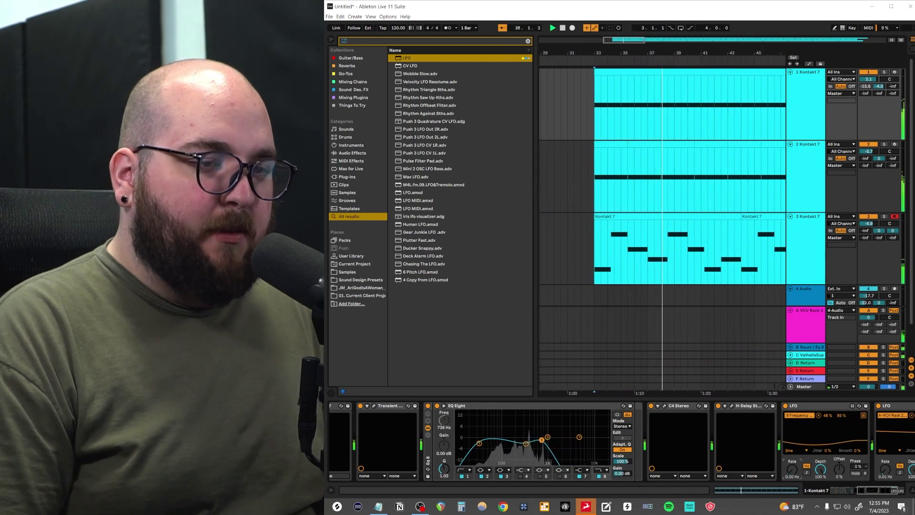
left_click_drag(836, 471, 836, 451)
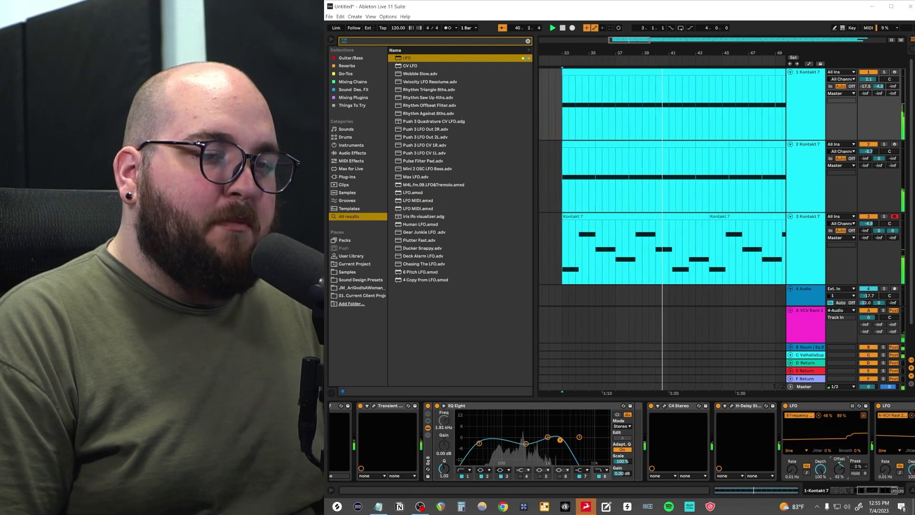
- Add an LFO after EQ Eight on the second Kontakt 7 track and configure NOIRE Felt's Tonal Shift and Color as device parameters
scroll(869, 443, "right", 2)
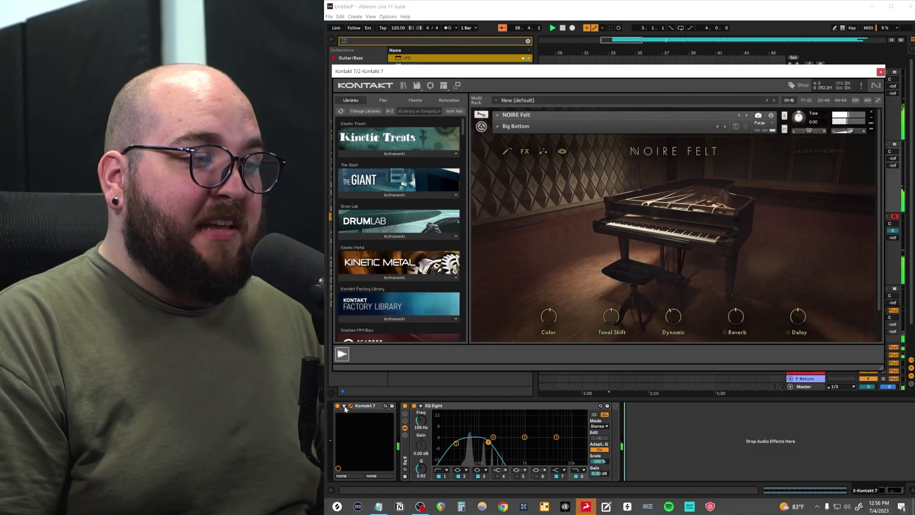
left_click(345, 407)
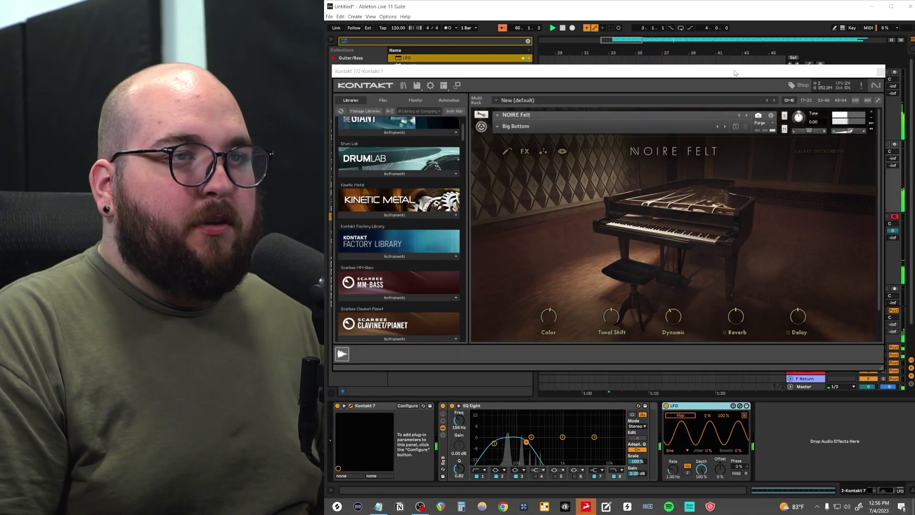
left_click_drag(793, 73, 431, 149)
key("space")
left_click_drag(374, 149, 472, 45)
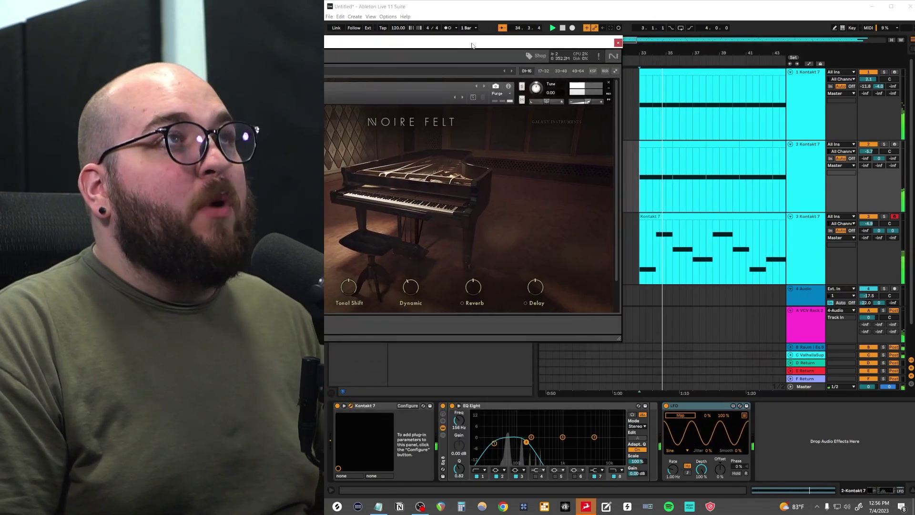
left_click(408, 406)
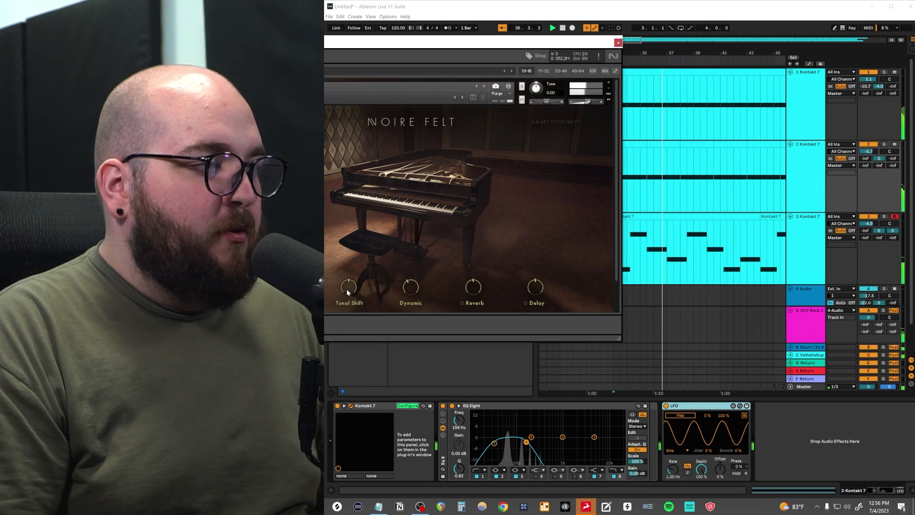
left_click(348, 288)
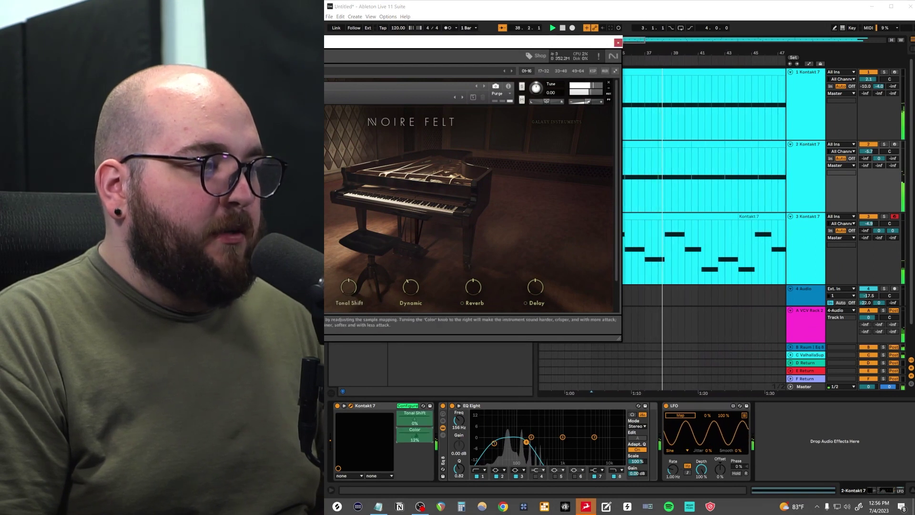
left_click(408, 406)
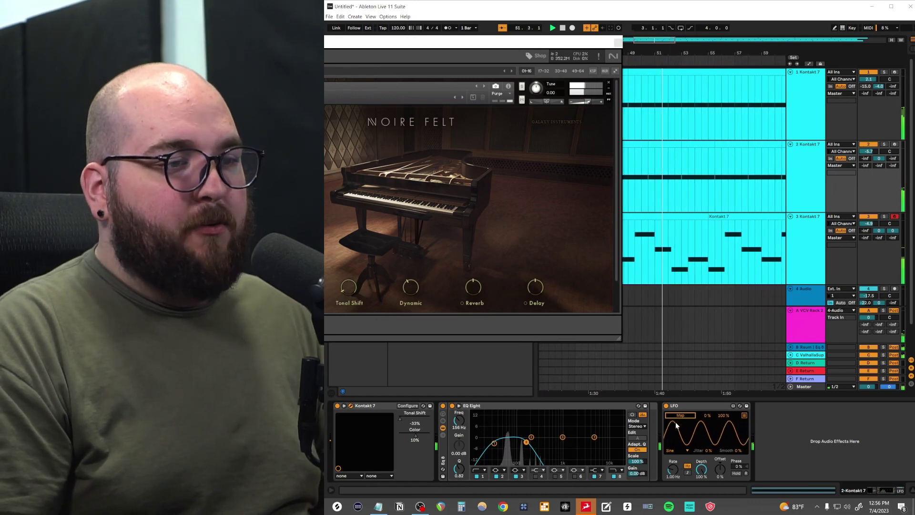
- Map the second Kontakt 7 track's LFO to Tonal Shift and Color
left_click(403, 413)
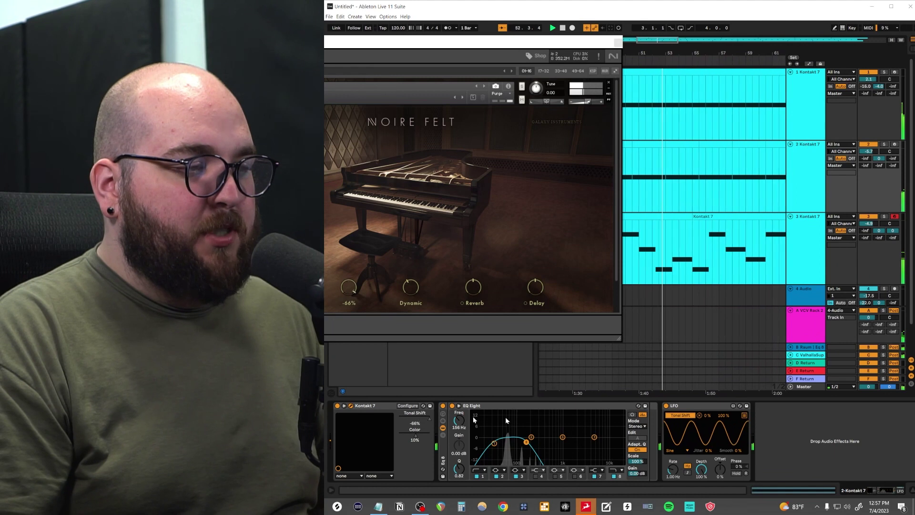
left_click(744, 415)
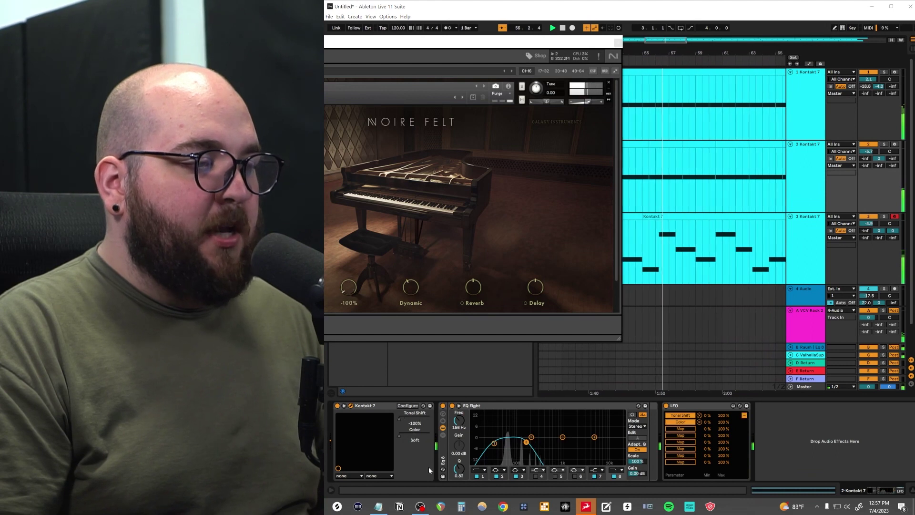
left_click(743, 416)
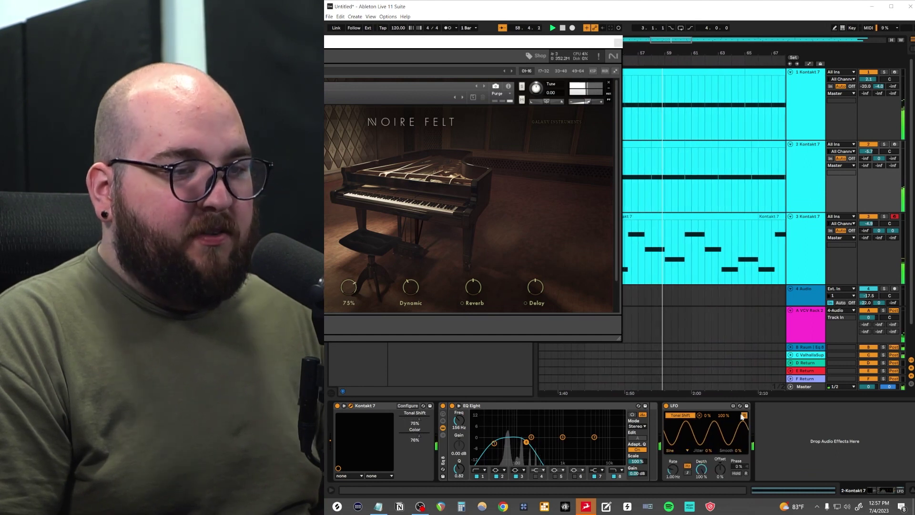
- Narrow the LFO's Tonal Shift and Color modulation ranges, slow its rate to 0.03 Hz, and close the Kontakt window
left_click_drag(726, 416, 726, 423)
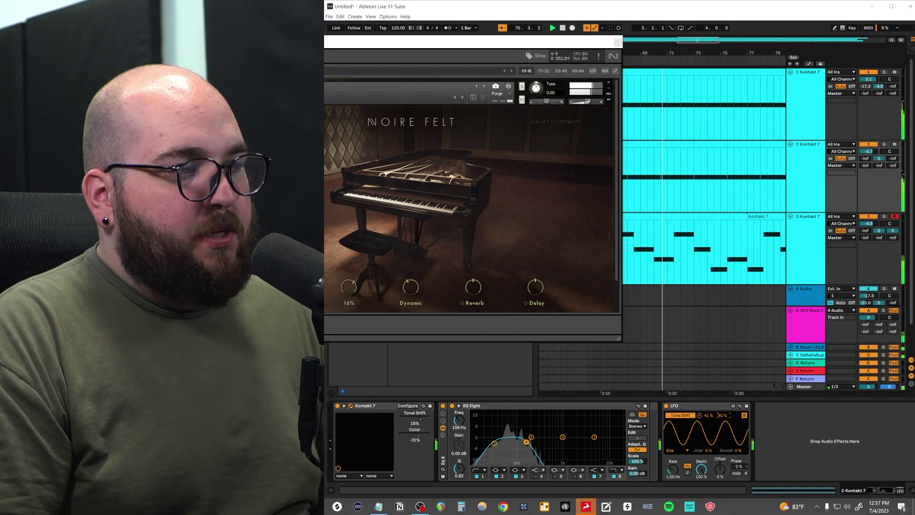
left_click(745, 416)
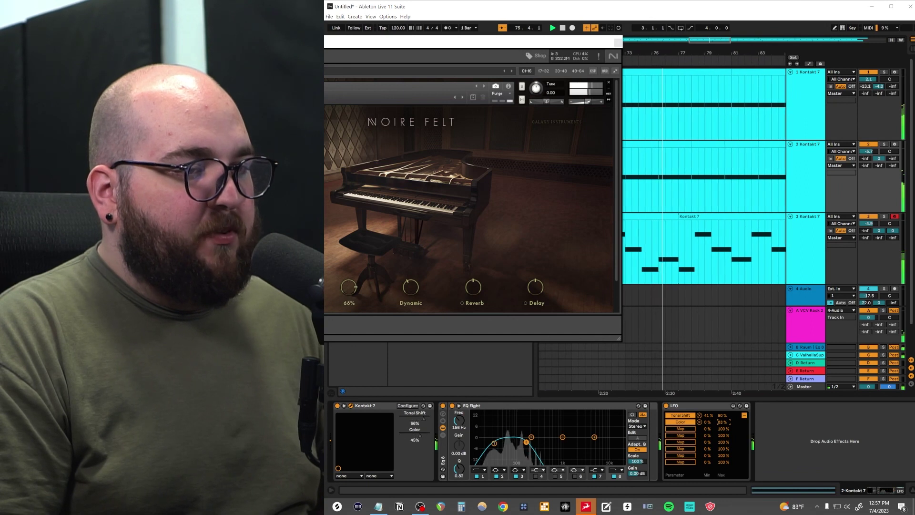
left_click_drag(709, 422, 709, 405)
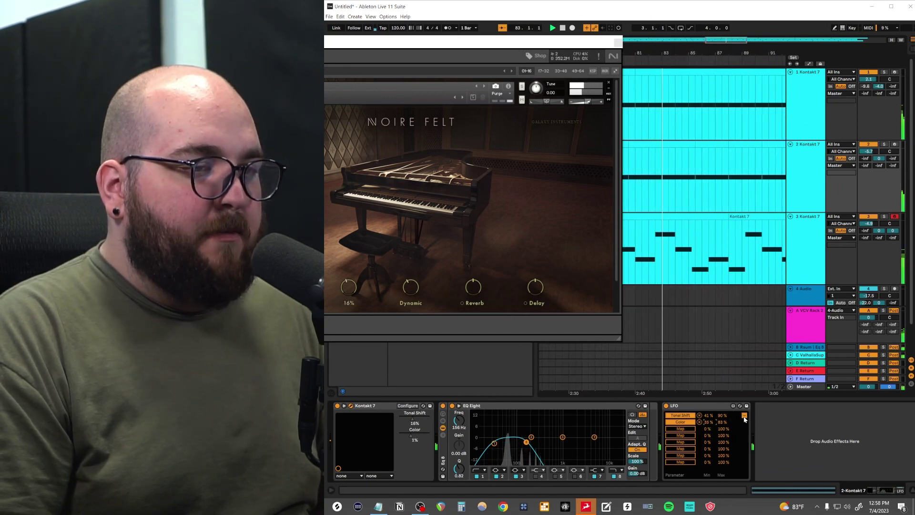
left_click(744, 416)
left_click_drag(673, 470, 673, 485)
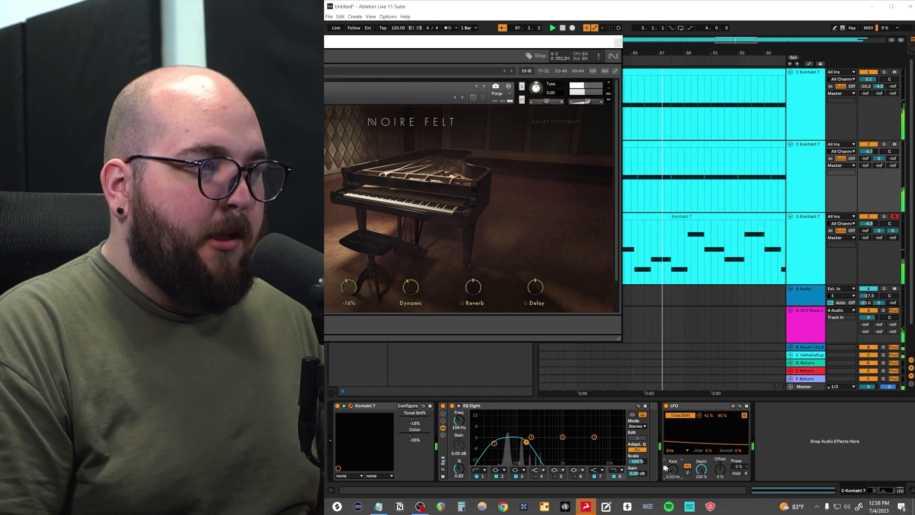
left_click(614, 44)
- Solo return C and add two LFOs after ValhallaSupermassive
left_click(808, 244)
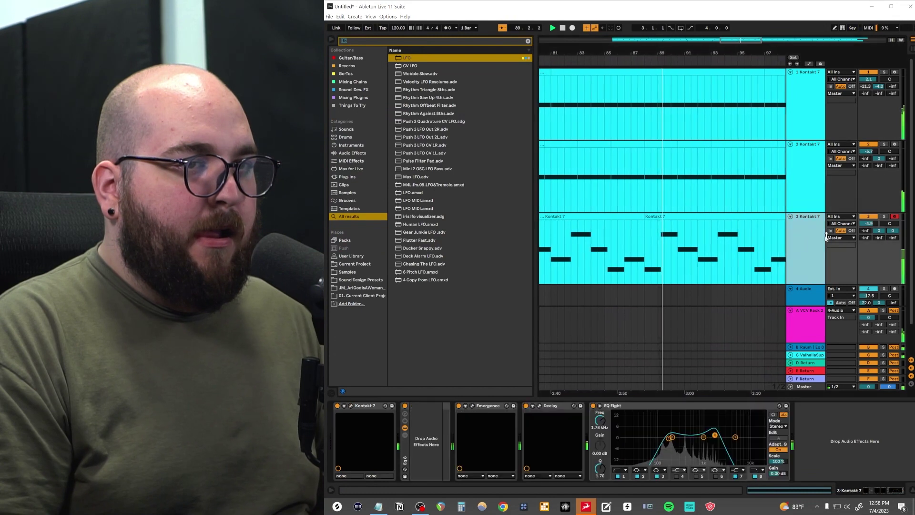
scroll(728, 340, "down", 2)
left_click(728, 354)
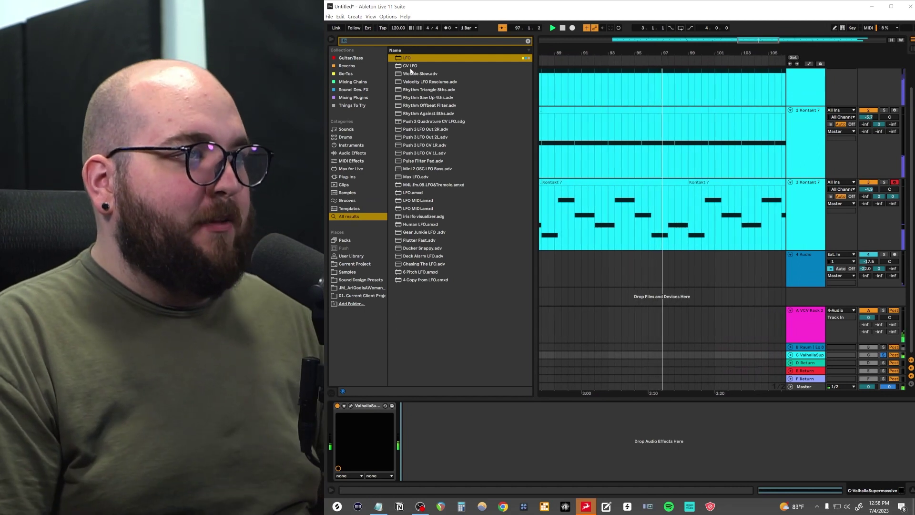
left_click_drag(404, 58, 414, 429)
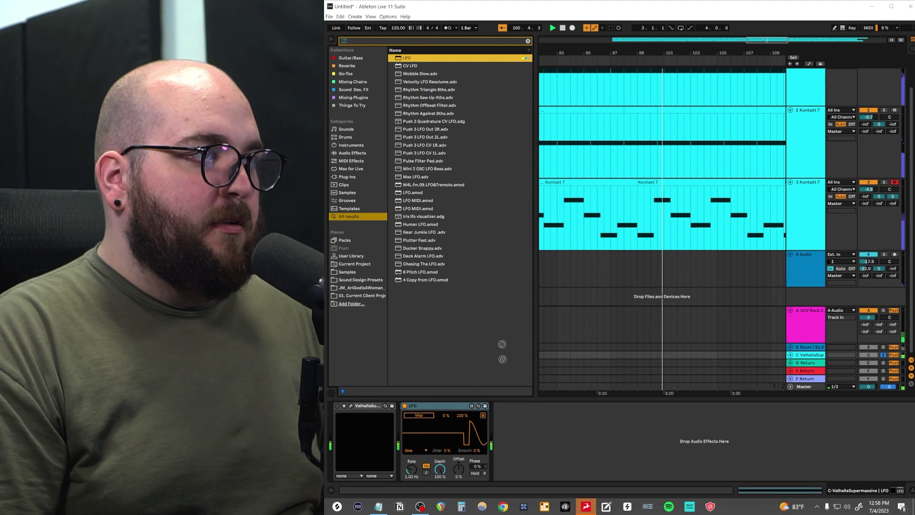
- Search the browser for "pitch" and add kHs Pitch Shifter before ValhallaSupermassive on return C
left_click(529, 40)
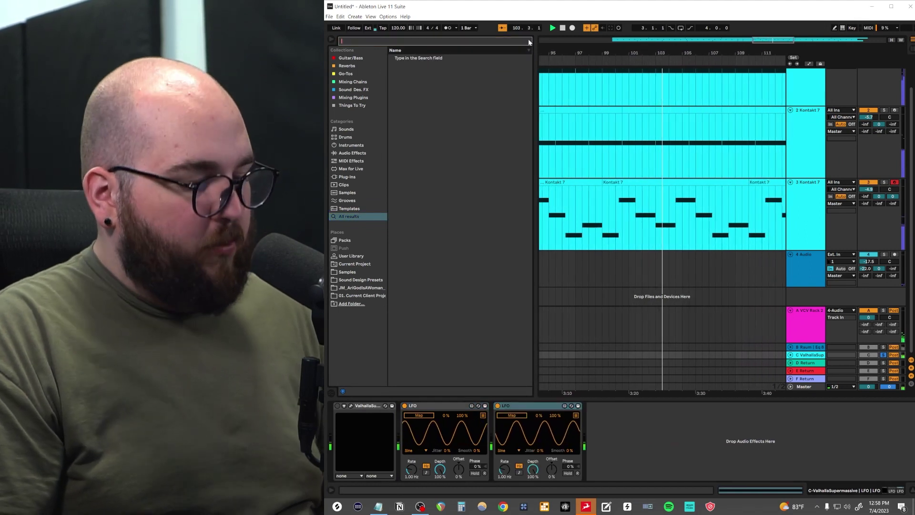
type("pitch")
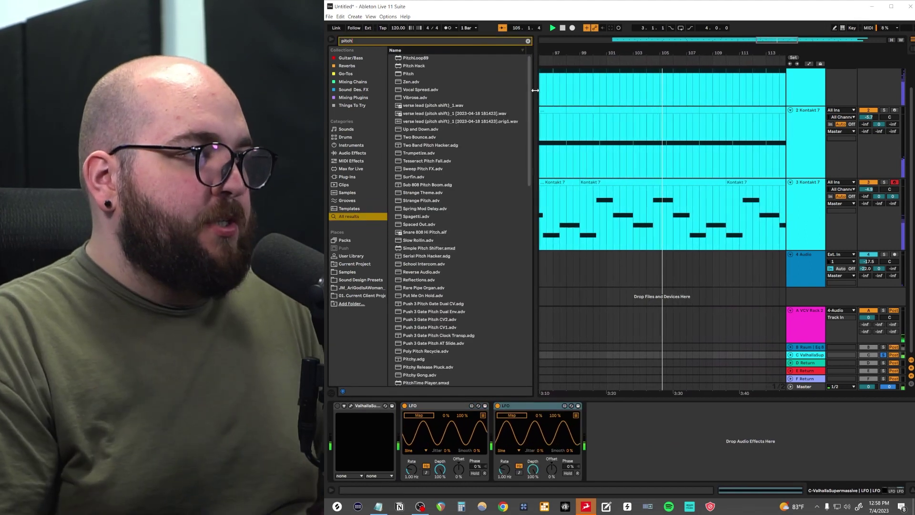
scroll(457, 214, "down", 15)
left_click(420, 374)
left_click_drag(420, 373, 330, 447)
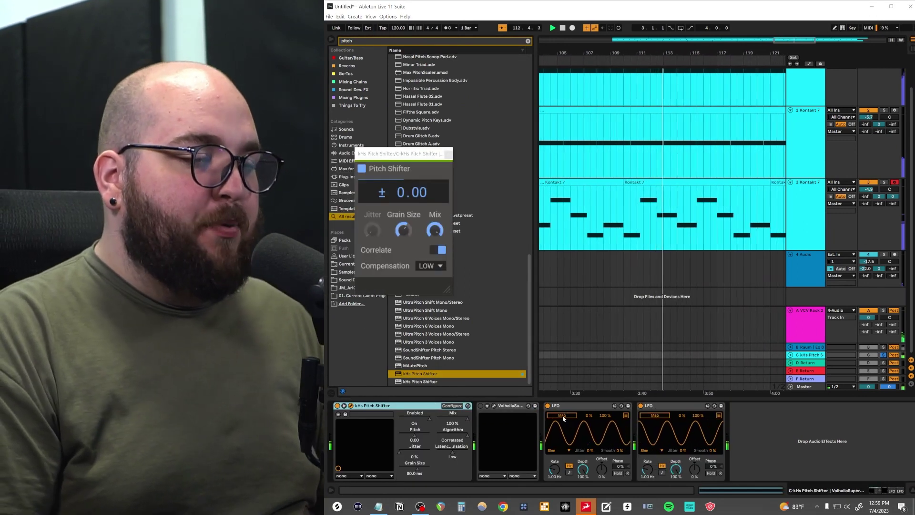
- Map the first LFO on return C to the Pitch Shifter's Pitch and reduce its depth to about 1%
left_click(563, 416)
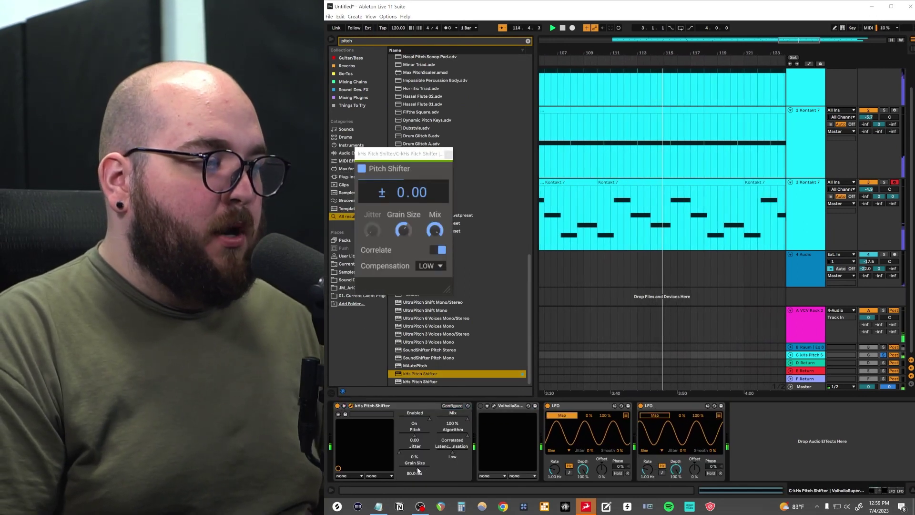
left_click(413, 436)
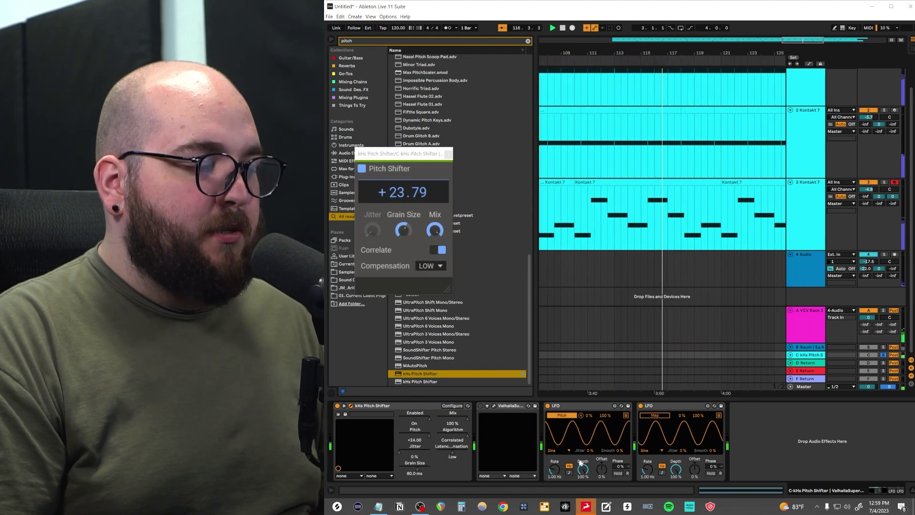
left_click_drag(583, 469, 583, 496)
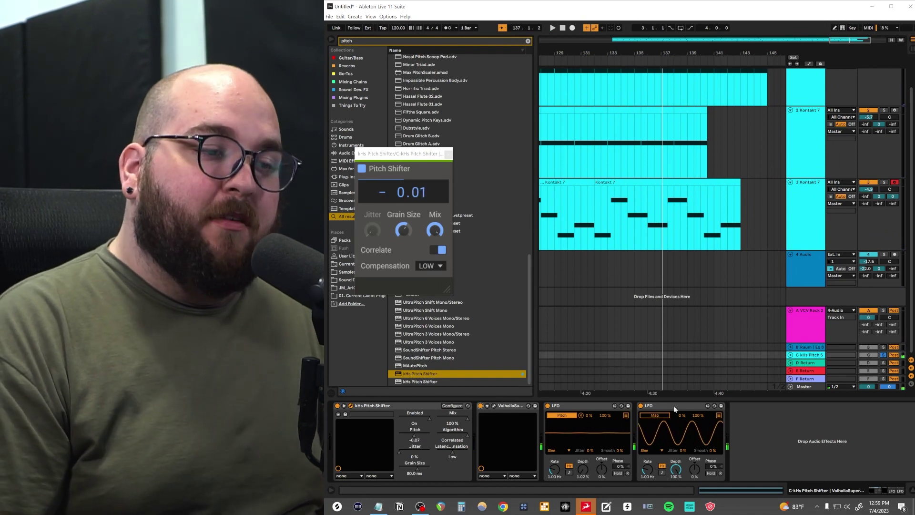
- Map return C's second LFO to the first LFO's depth, limit its maximum to 3%, and set its rate to about 0.12 Hz
left_click(662, 416)
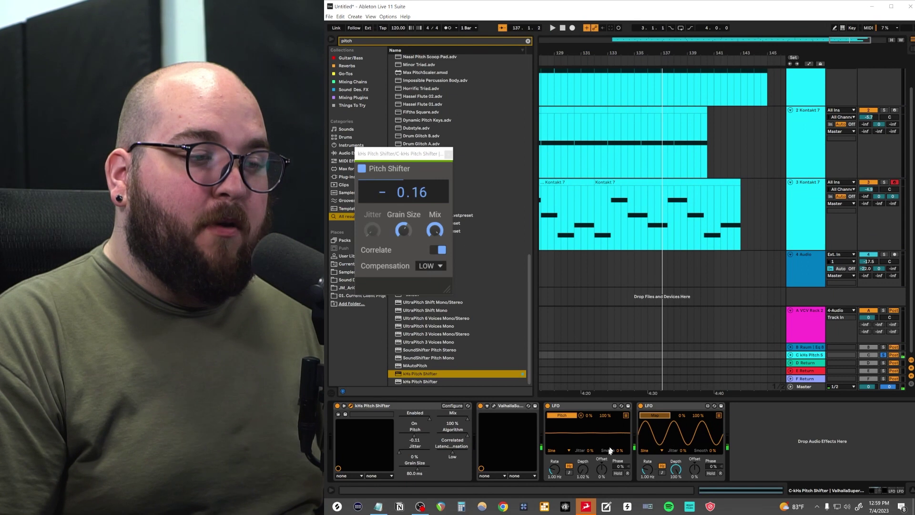
left_click(583, 470)
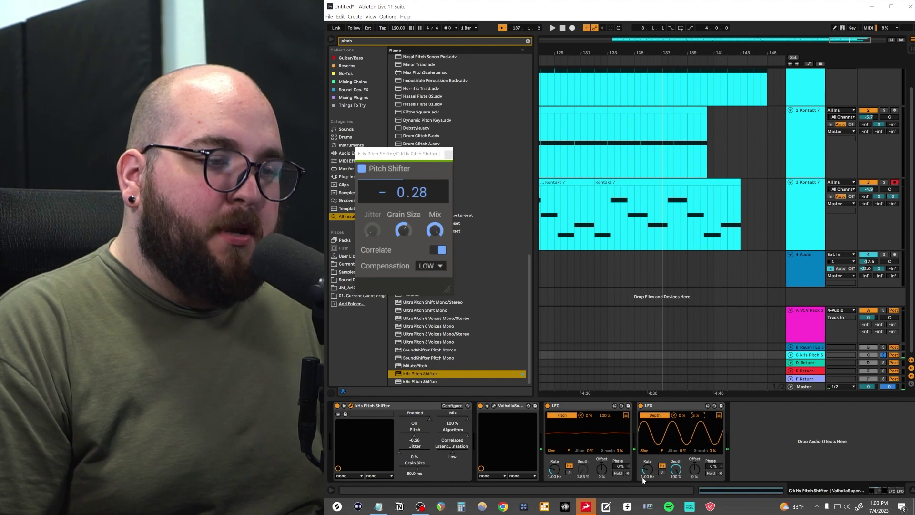
left_click_drag(644, 478, 644, 499)
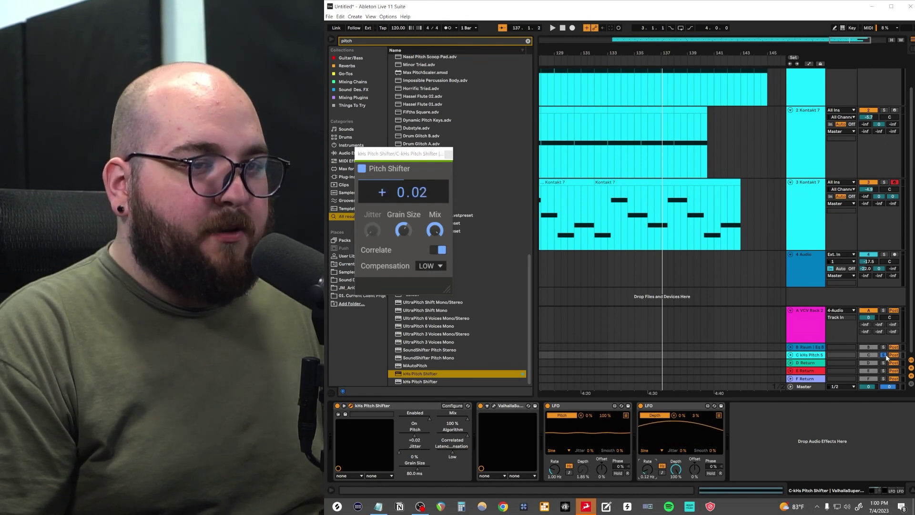
- Play the arrangement to hear the pitch-modulated return C within the full mix
scroll(607, 231, "down", 5)
scroll(597, 231, "up", 10)
key("space")
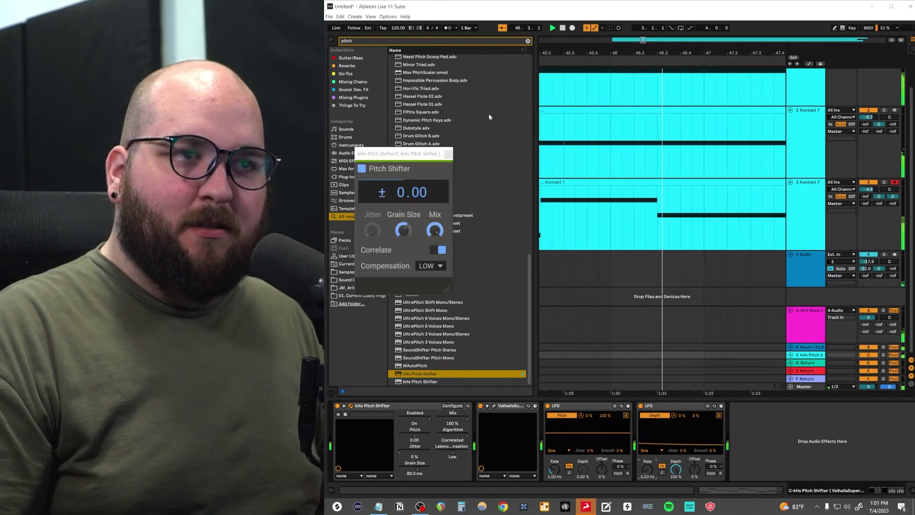
scroll(708, 170, "up", 2)
- Search the browser for "uti" and add Utility at the end of the 2 Kontakt 7 track's device chain
left_click(872, 111)
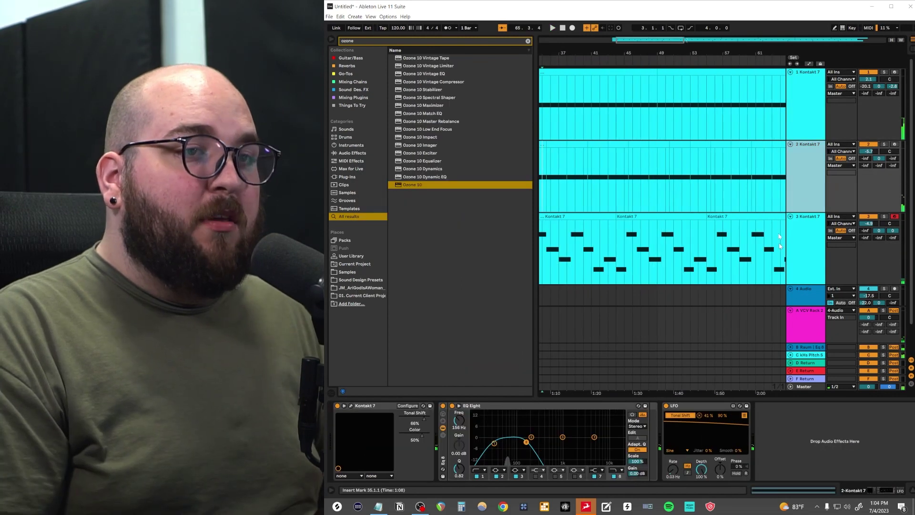
scroll(768, 194, "left", 3)
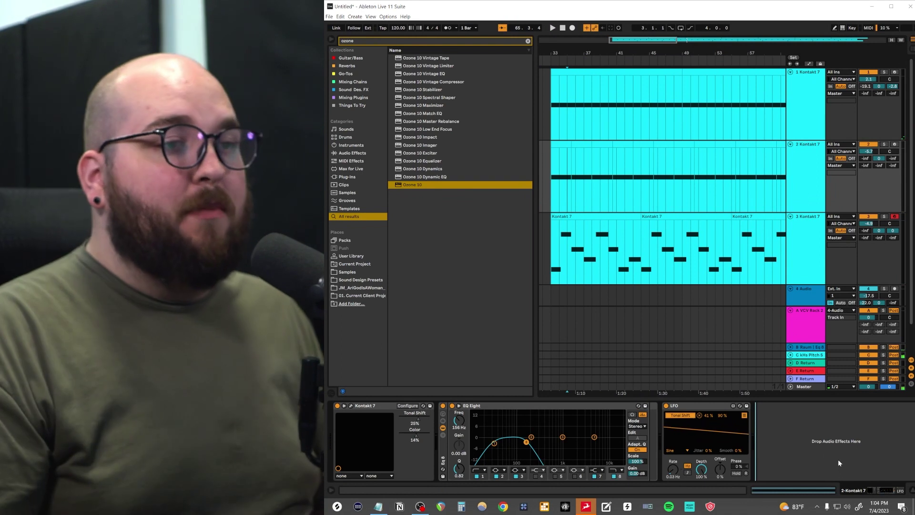
left_click(528, 41)
type("uti")
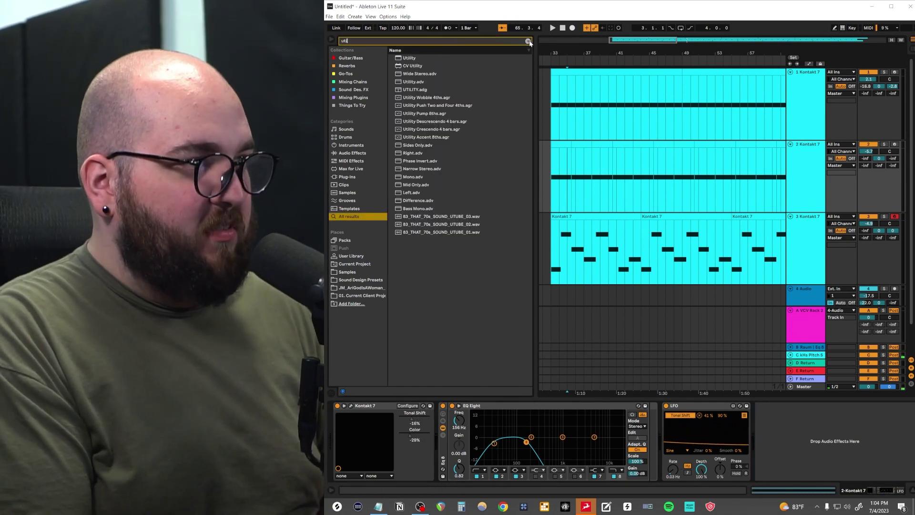
double_click(419, 57)
- Search the browser for "lfo", add an LFO after Utility, and map it to Utility's Gain
key("ctrl+f")
type("lfo")
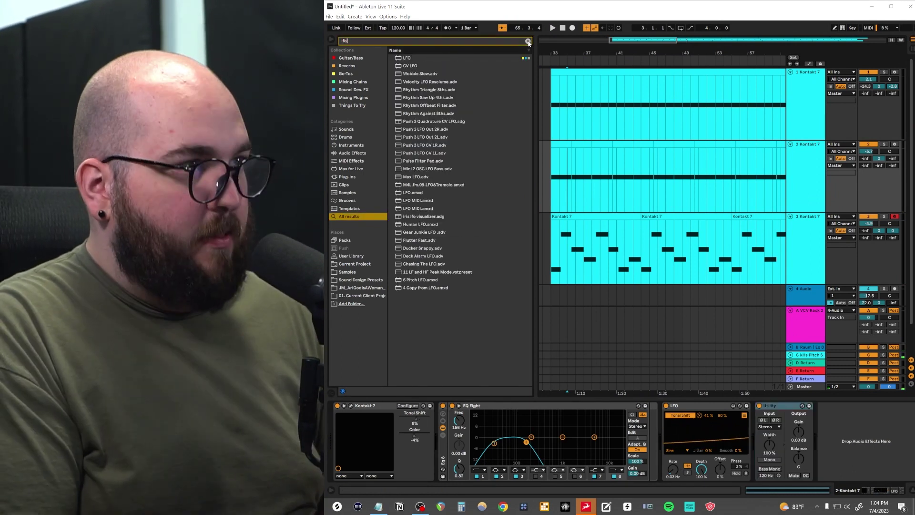
left_click_drag(438, 60, 846, 424)
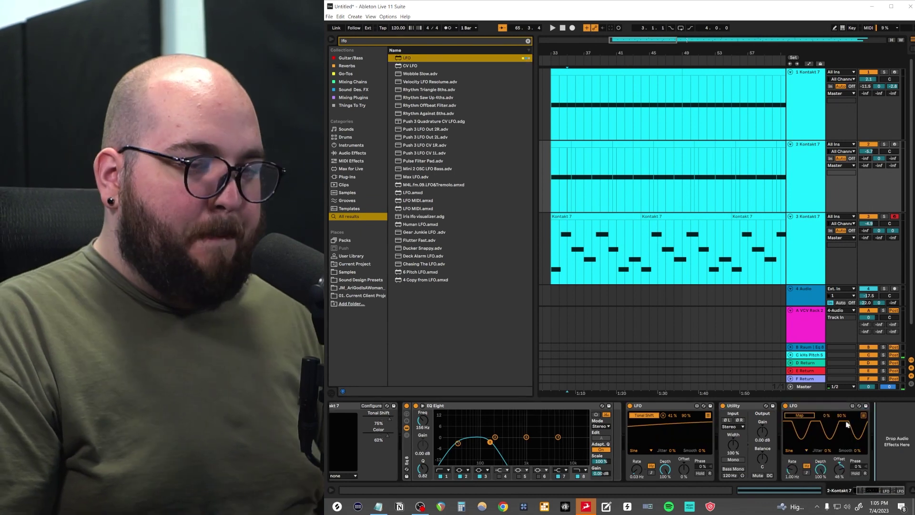
left_click(802, 416)
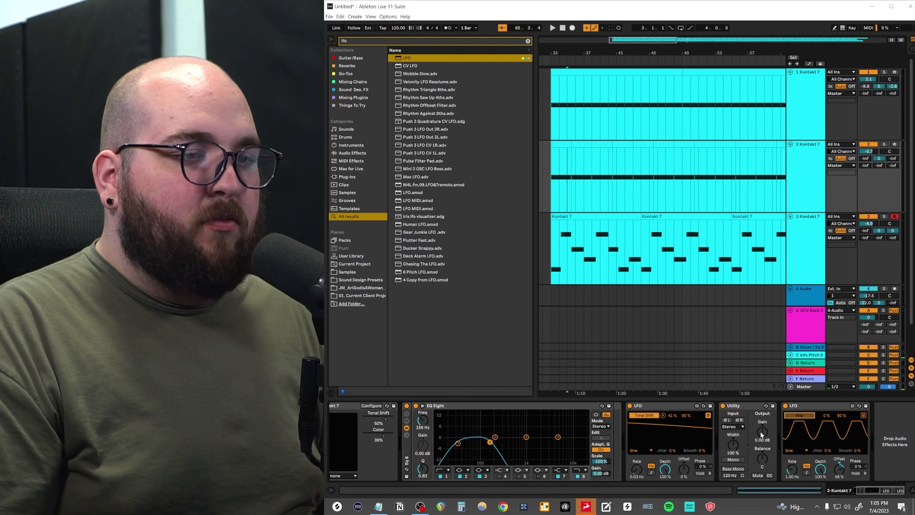
- Solo the 2 Kontakt 7 track and set its gain LFO's offset to 0% and rate to about 0.03 Hz
left_click(884, 144)
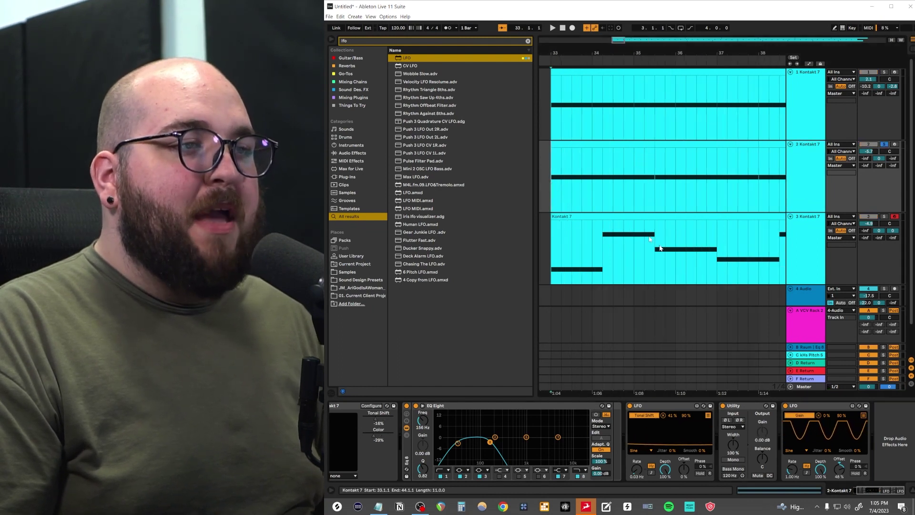
key("plus")
key("space")
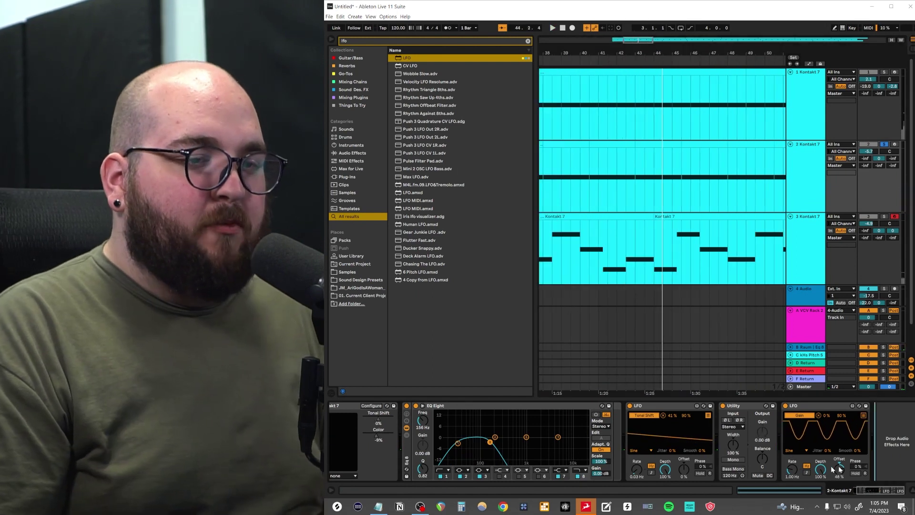
left_click_drag(839, 469, 842, 475)
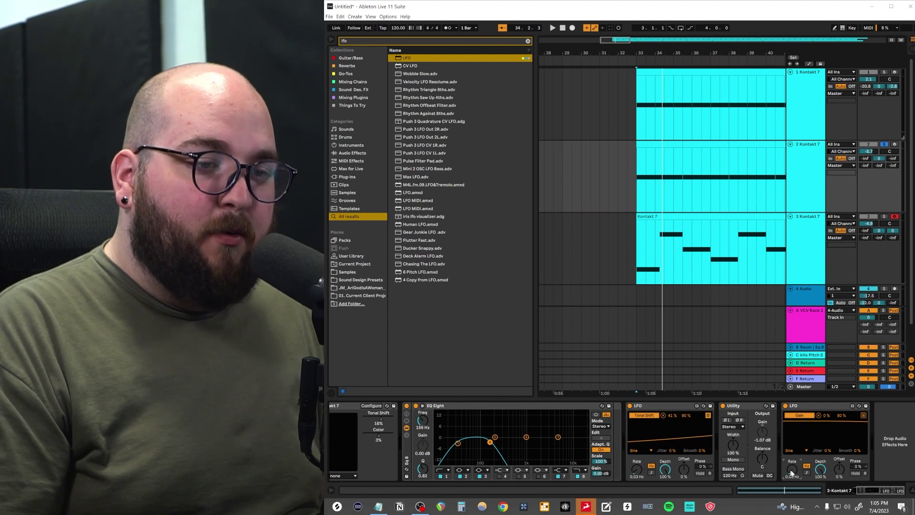
- Play the soloed 2 Kontakt 7 track, select its bars 32 to 48, and unsolo it to hear the gain modulation in the mix
key("space")
scroll(720, 192, "down", 3)
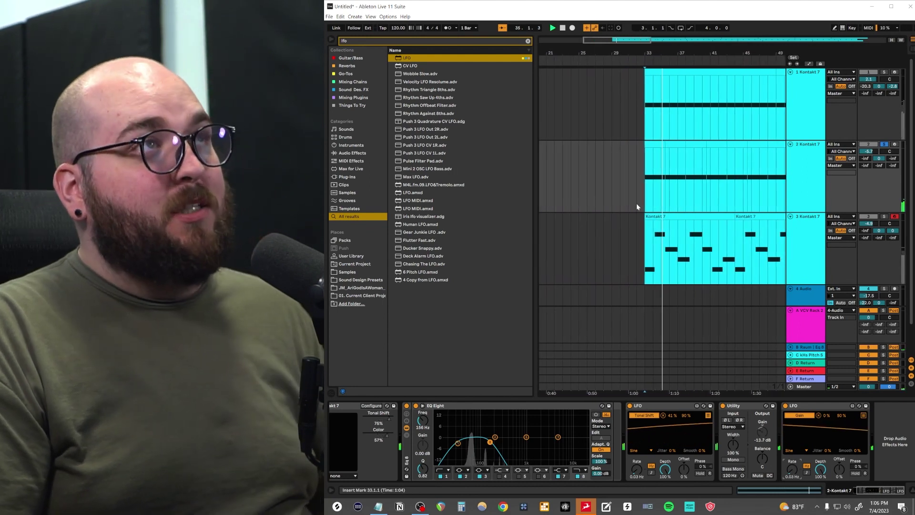
left_click_drag(637, 191, 715, 191)
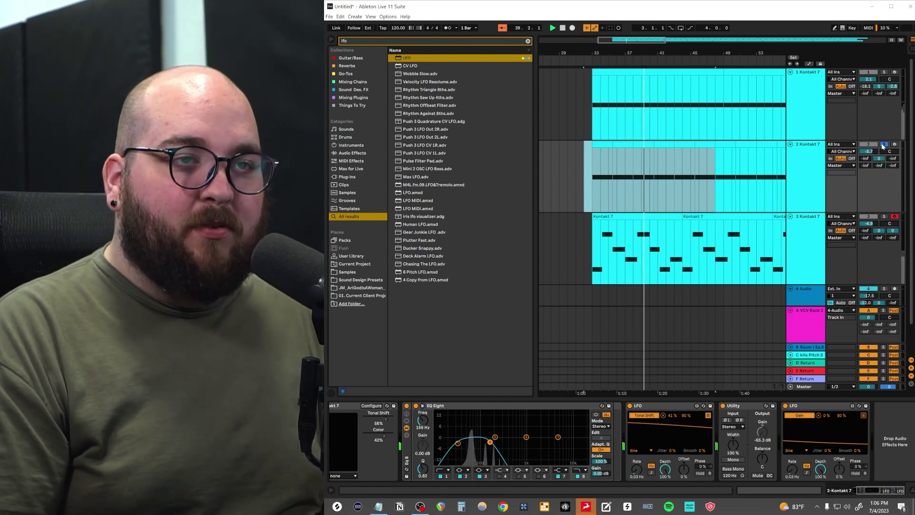
left_click(884, 144)
scroll(672, 205, "right", 2)
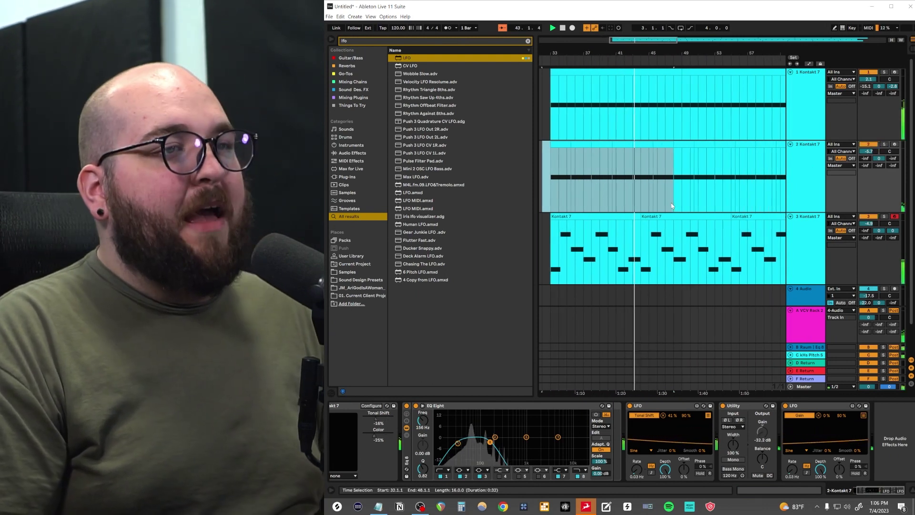
scroll(672, 206, "right", 1)
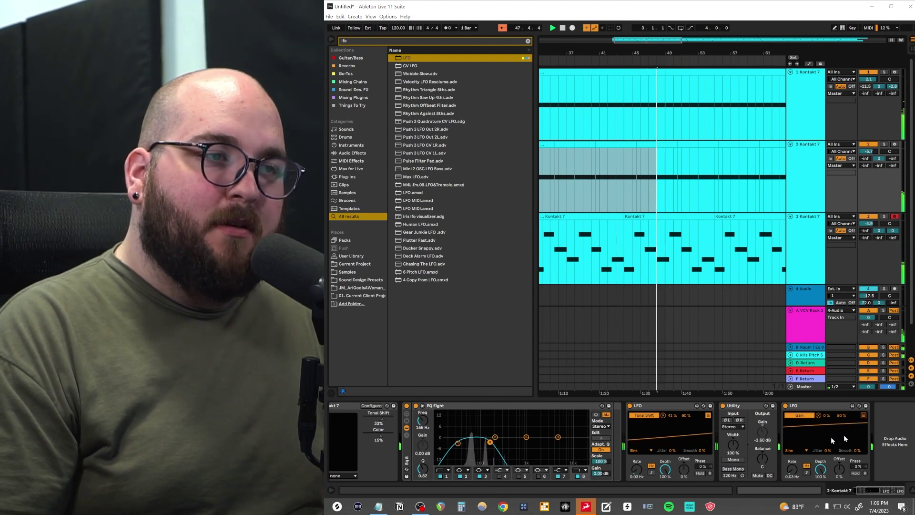
- Enable the infinity mode in Panflow on the 4 Audio track, audition the evolving pan curve, and close the plug-in
left_click(806, 289)
left_click_drag(582, 86, 630, 82)
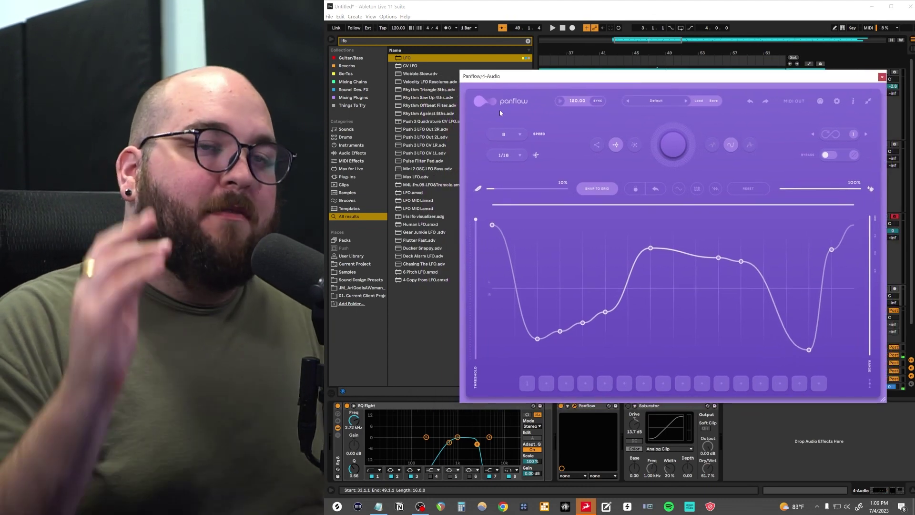
left_click(830, 138)
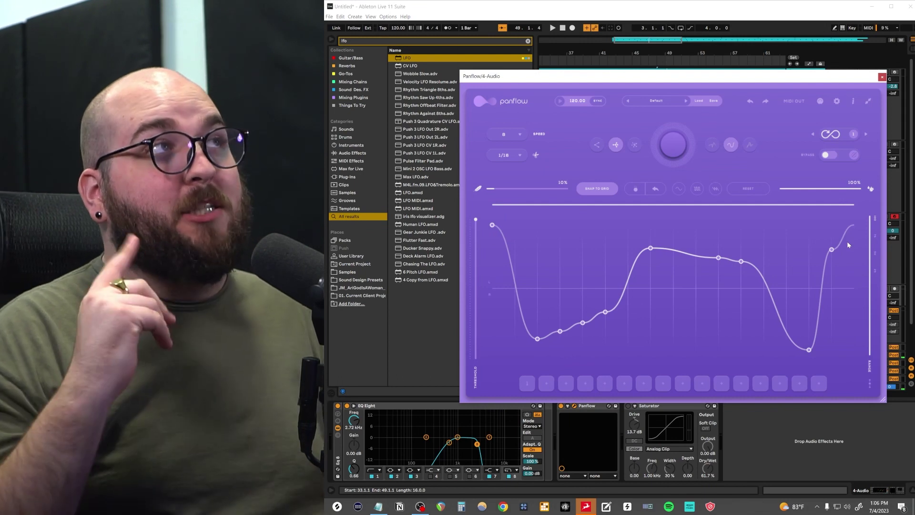
key("space")
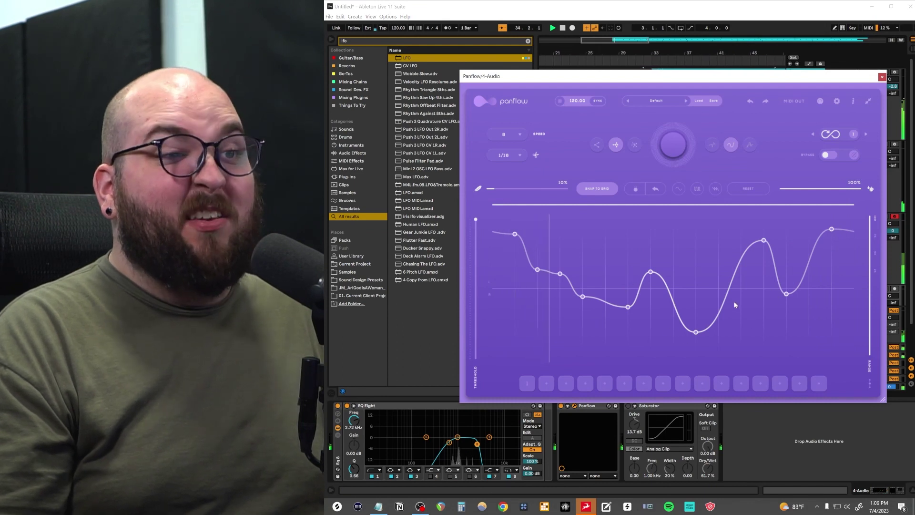
left_click(881, 78)
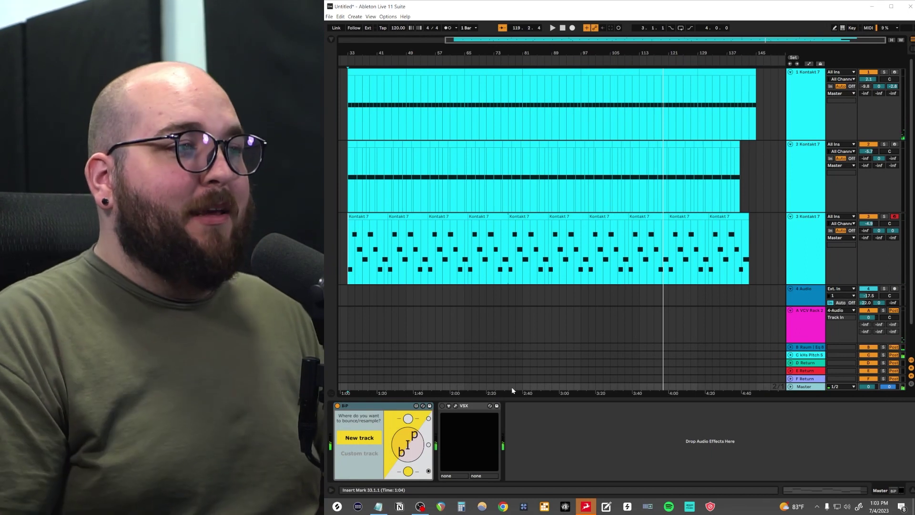
- Show the browser again and check the master's Ozone 10 Maximizer during playback, closing the plug-in window at the end
left_click(331, 38)
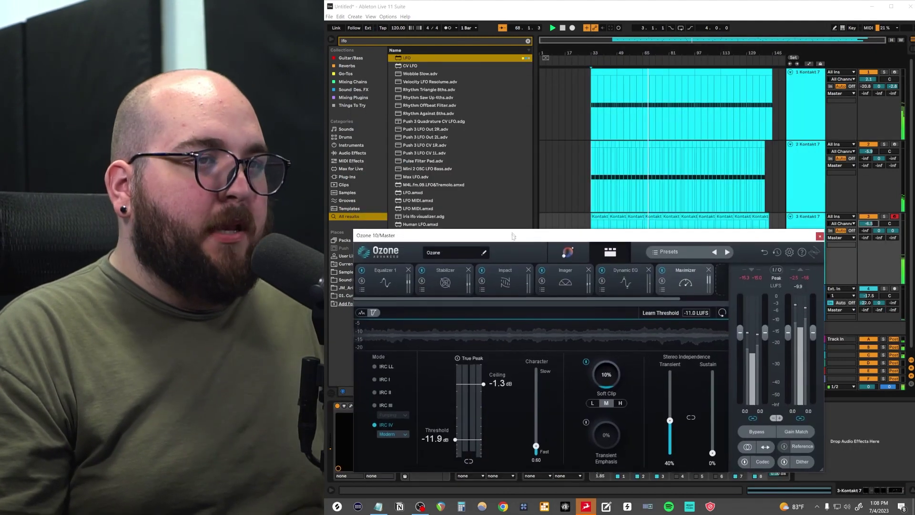
left_click_drag(513, 237, 513, 234)
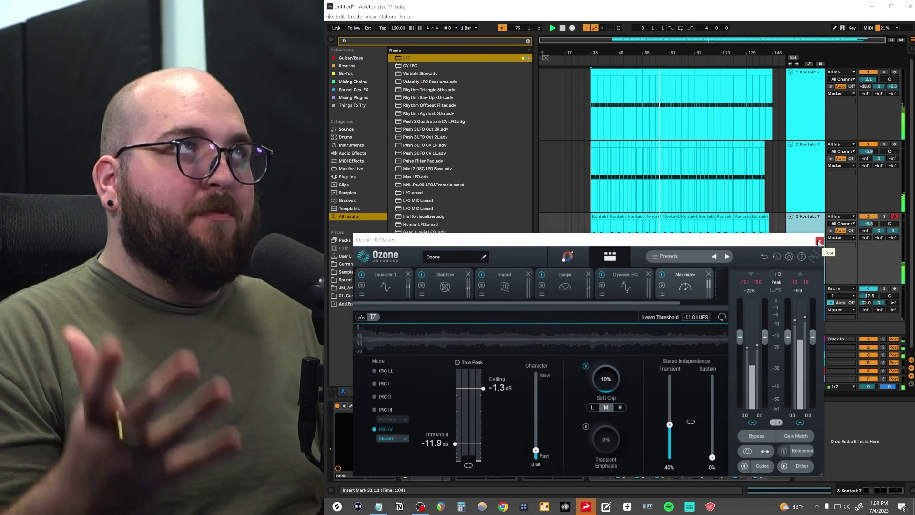
left_click(819, 242)
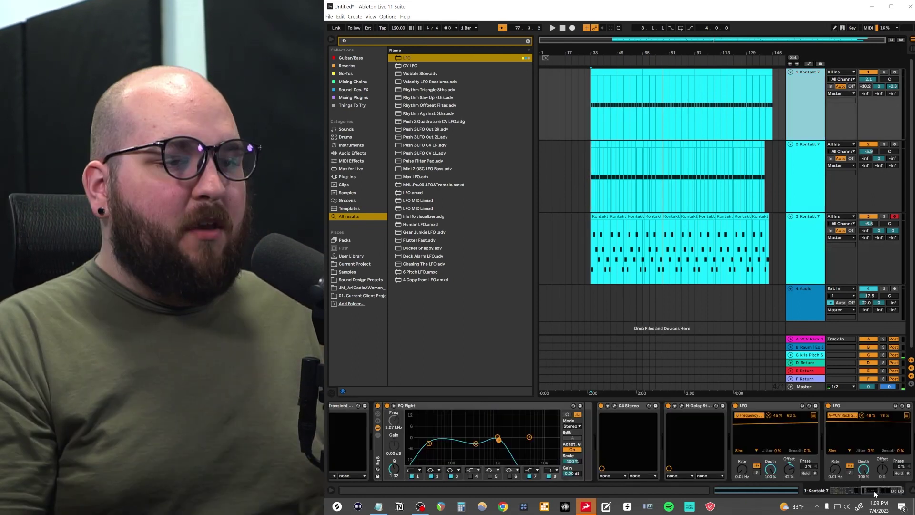
- Examine the 1 Kontakt 7 track's device chain from its LFOs back to the chord and Arpeggiator devices
left_click_drag(882, 490, 671, 498)
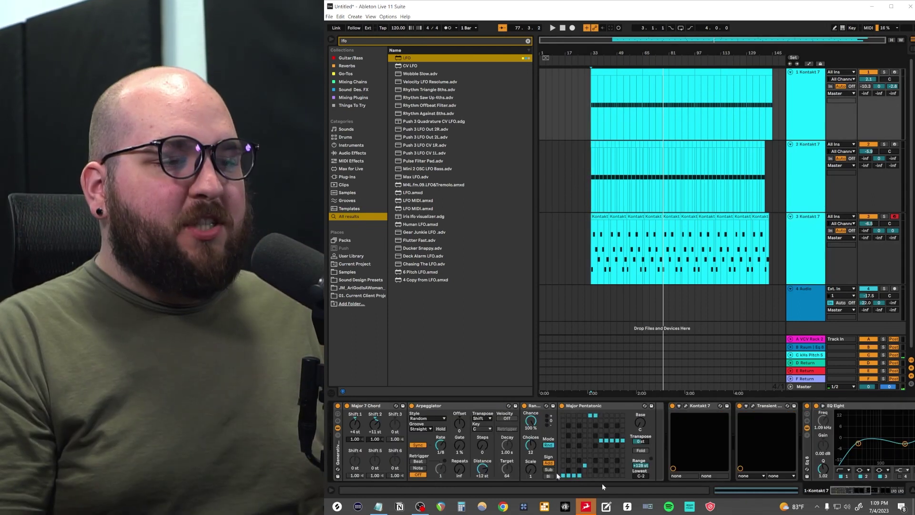